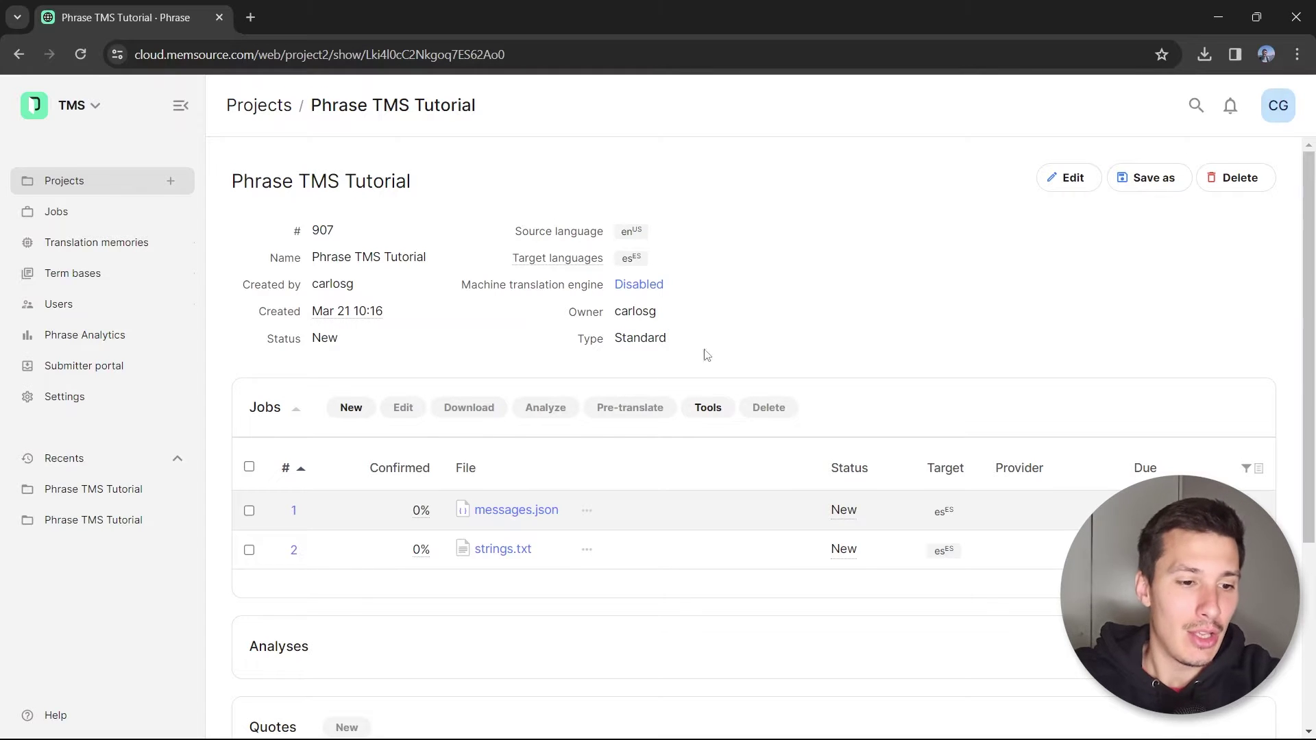
Select both jobs and open Pre-translate's Pseudo-translate where empty dialog.
left_click(250, 468)
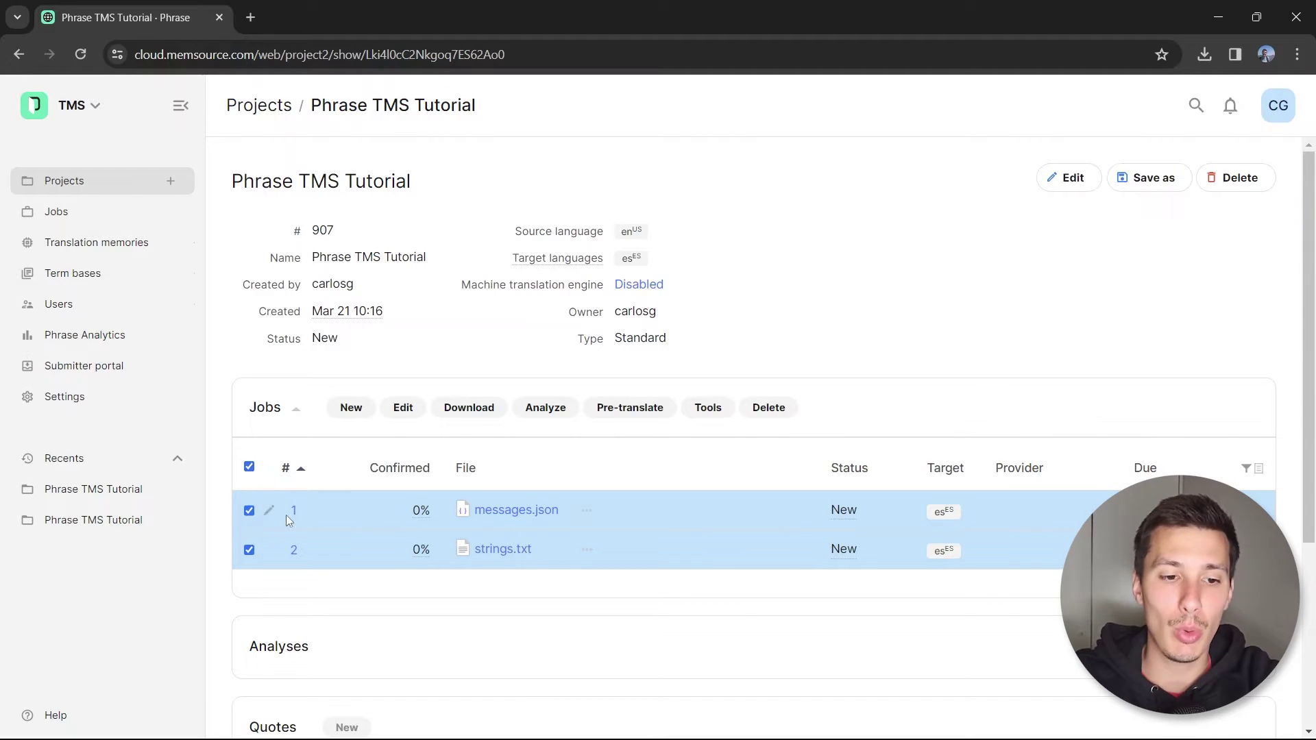
left_click(611, 417)
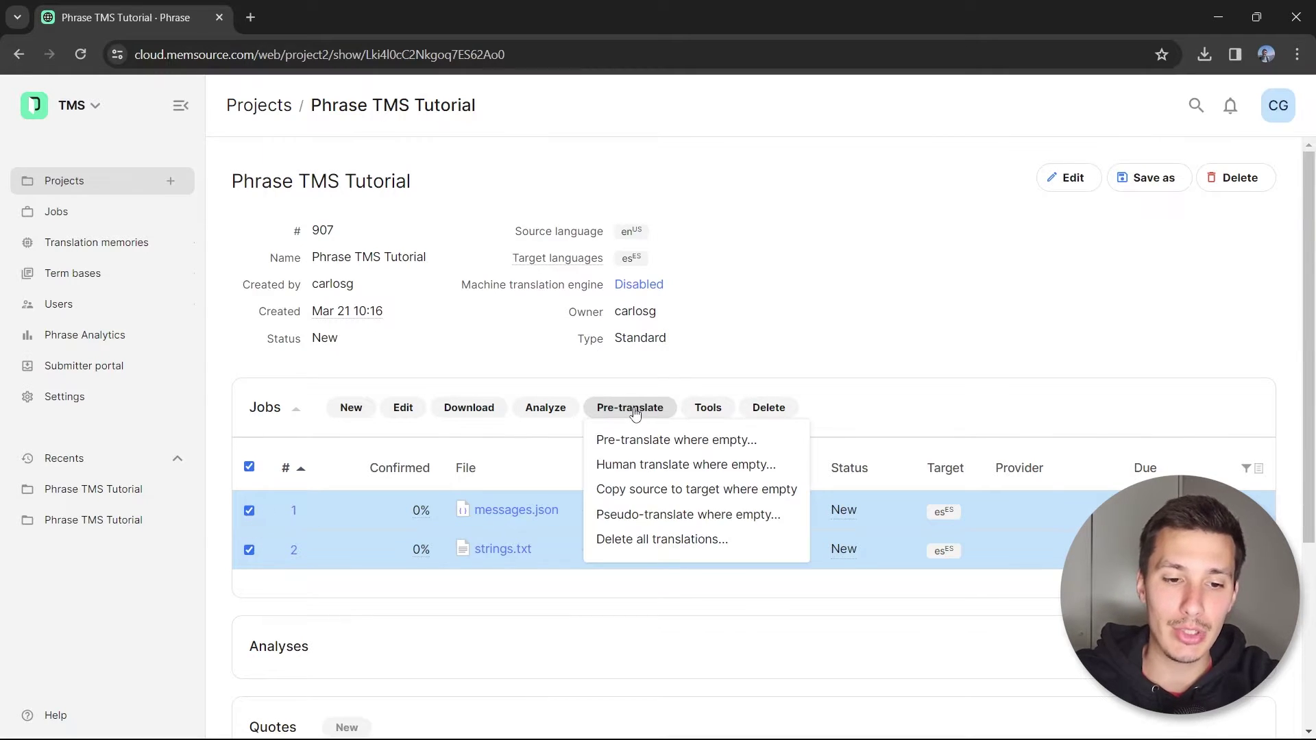
left_click(645, 517)
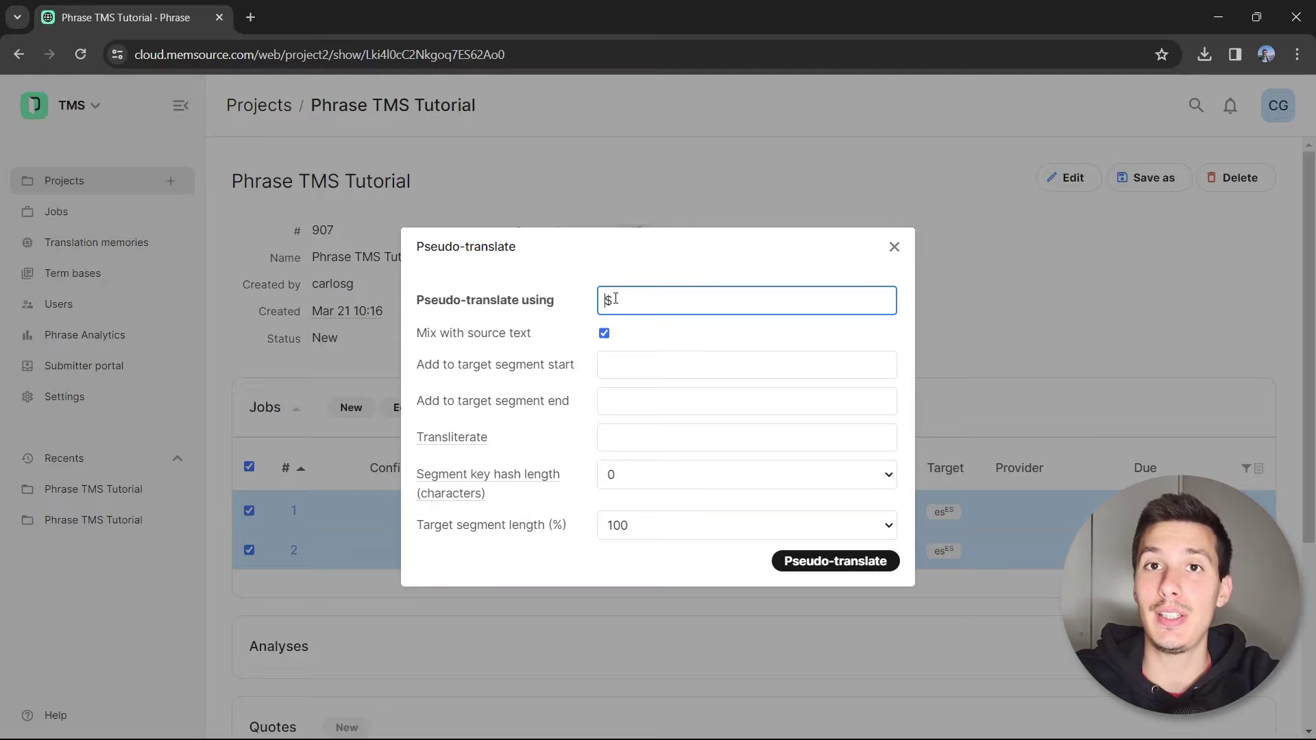
Inspect the $ pseudo-translation character and the transliterate examples (β, ă) in the settings.
left_click_drag(615, 298, 605, 305)
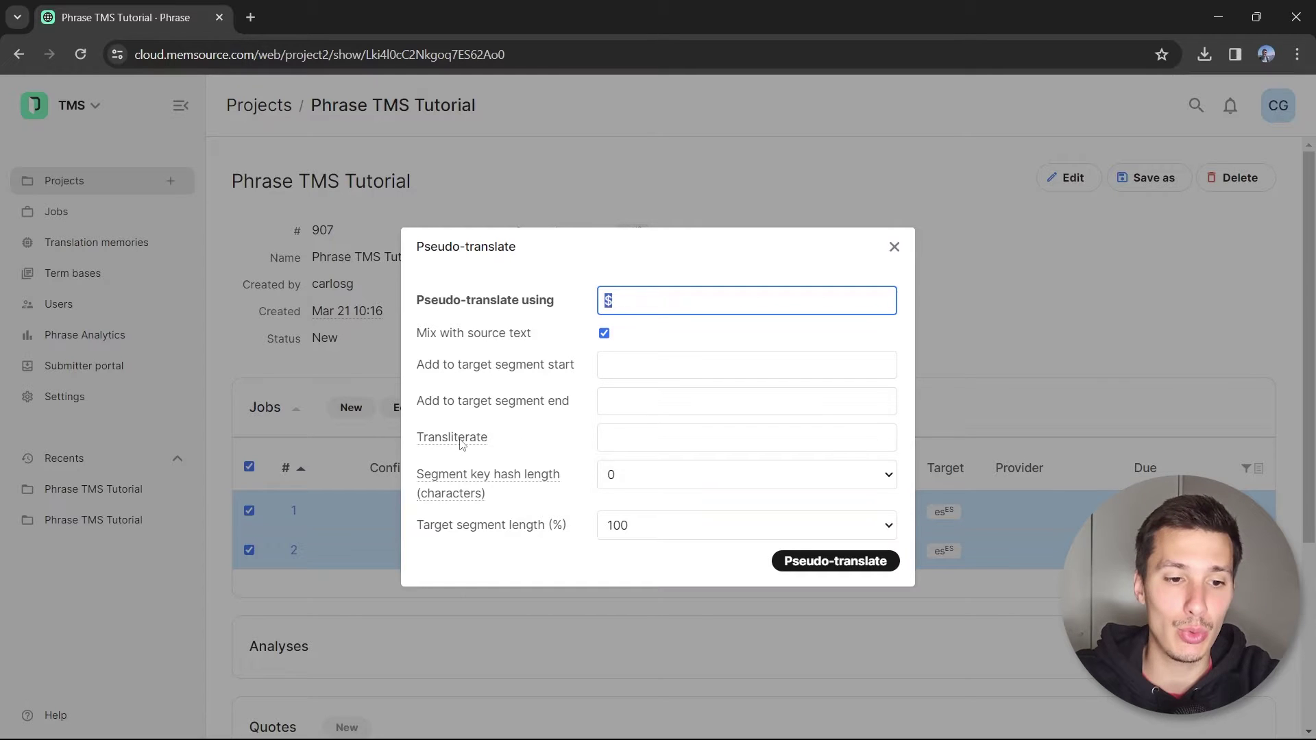
mouse_move(461, 444)
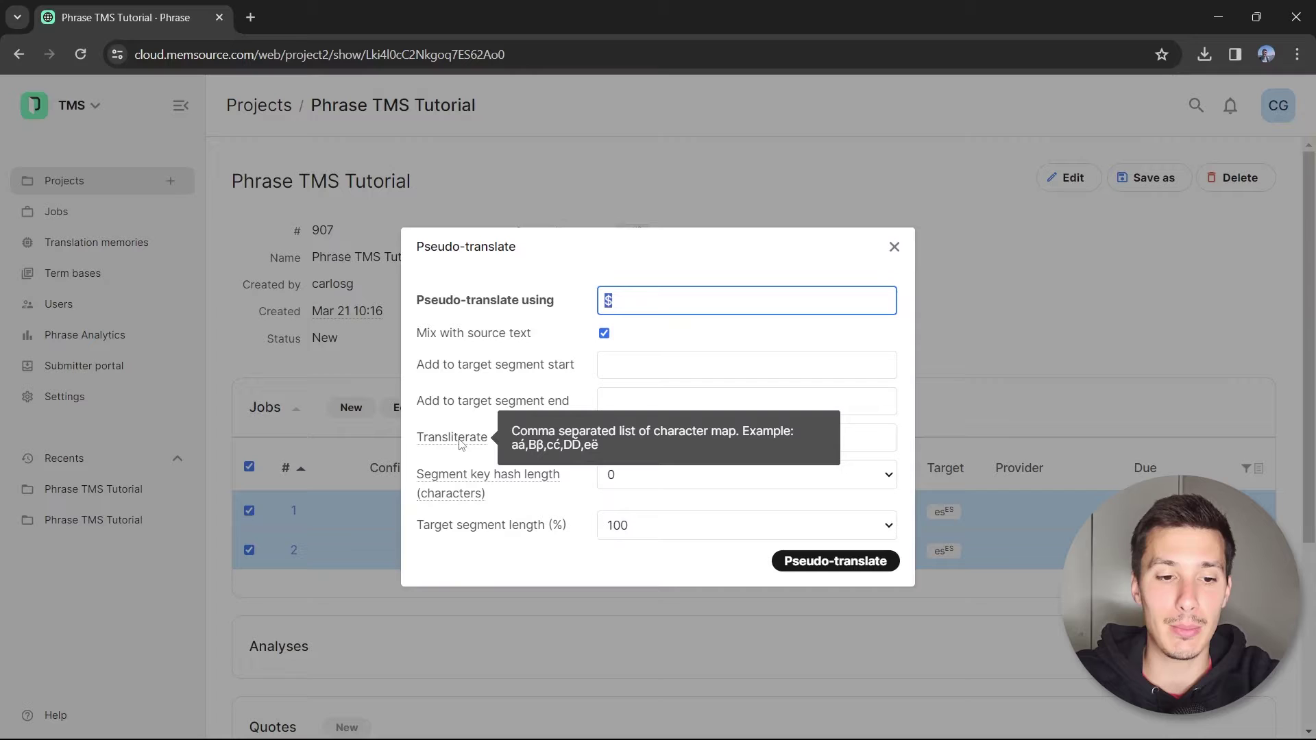
left_click(525, 446)
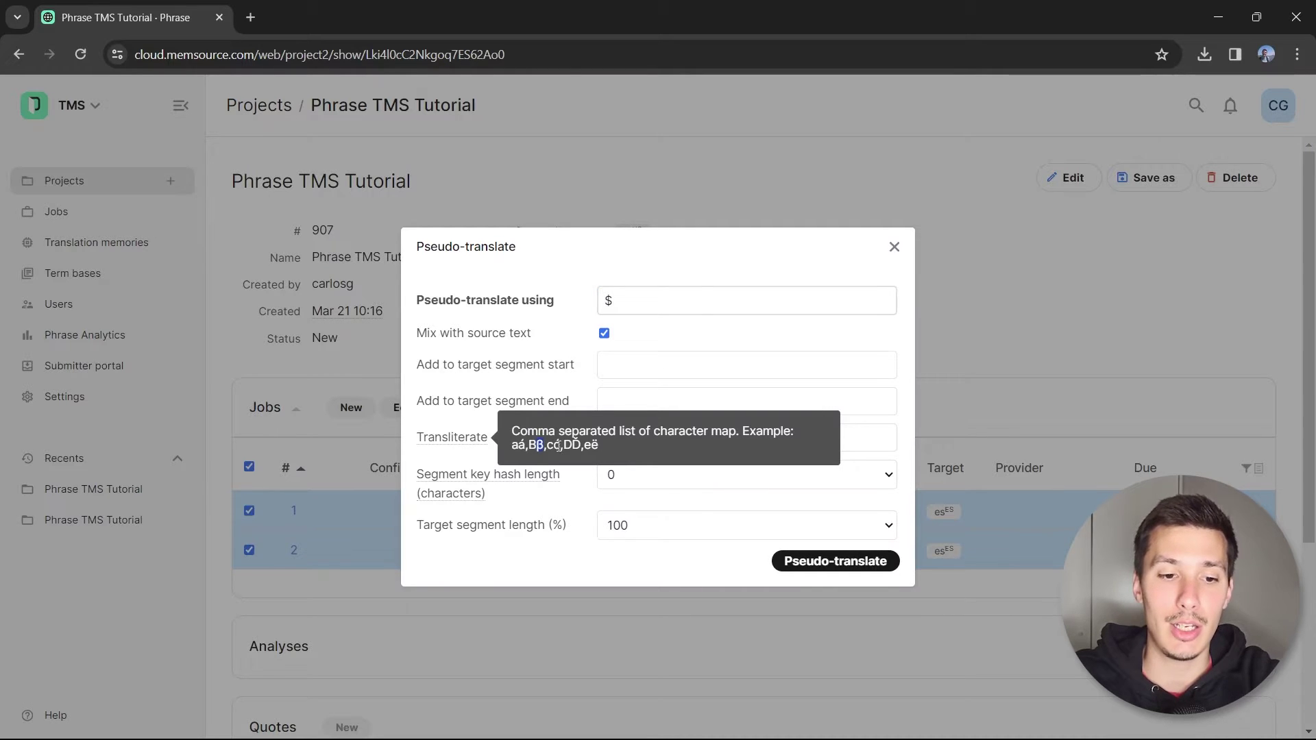
left_click_drag(537, 446, 549, 444)
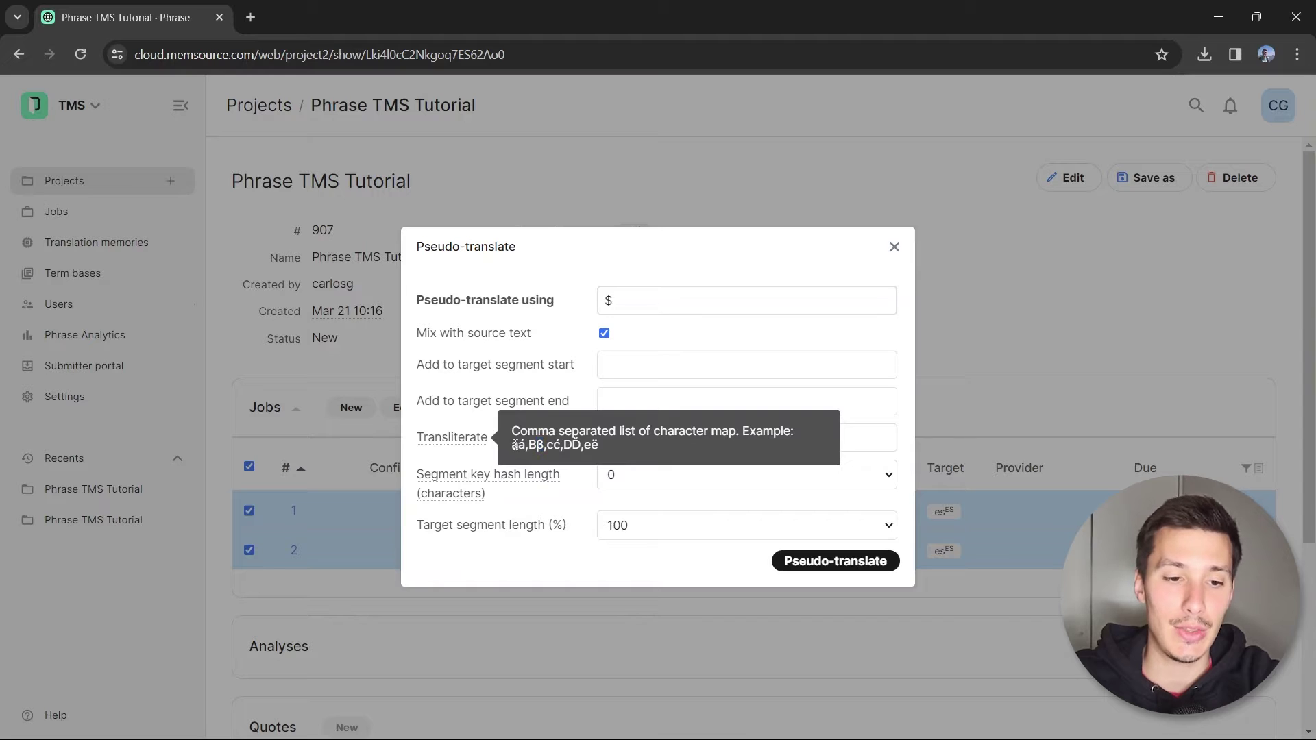
left_click_drag(516, 445, 540, 446)
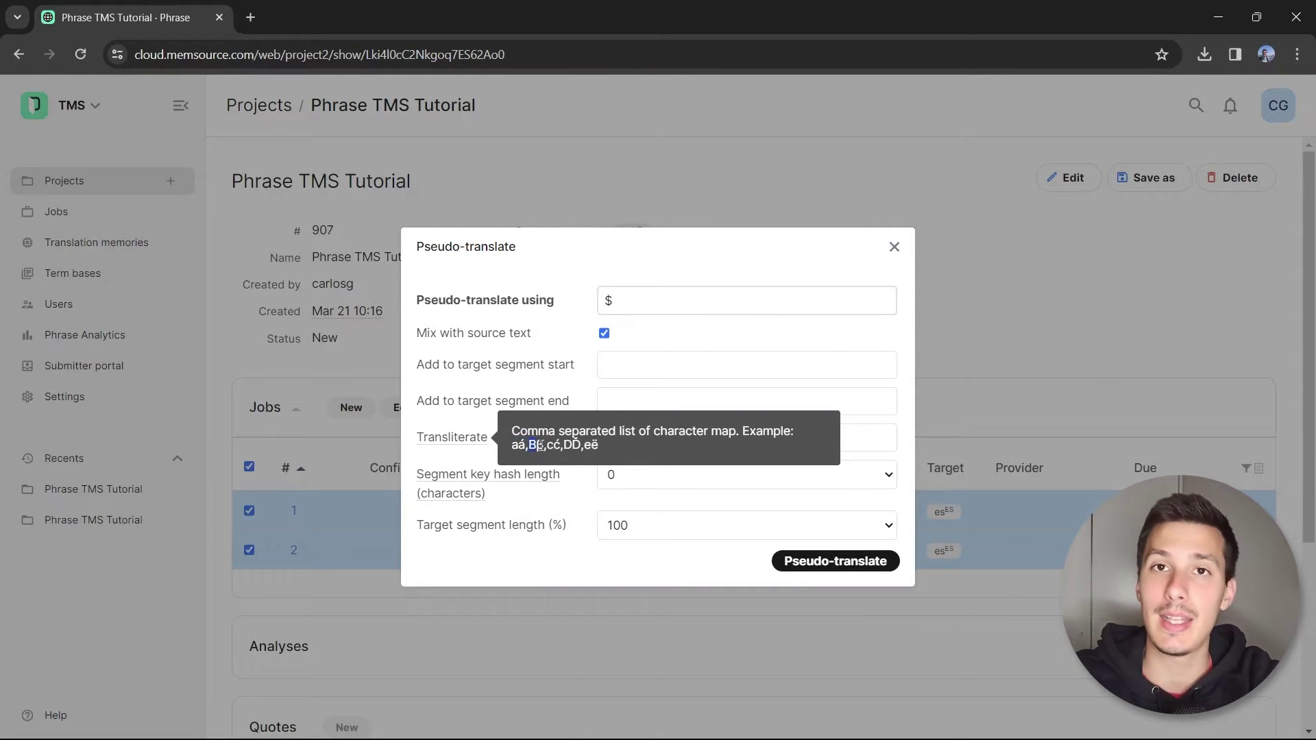
left_click(629, 306)
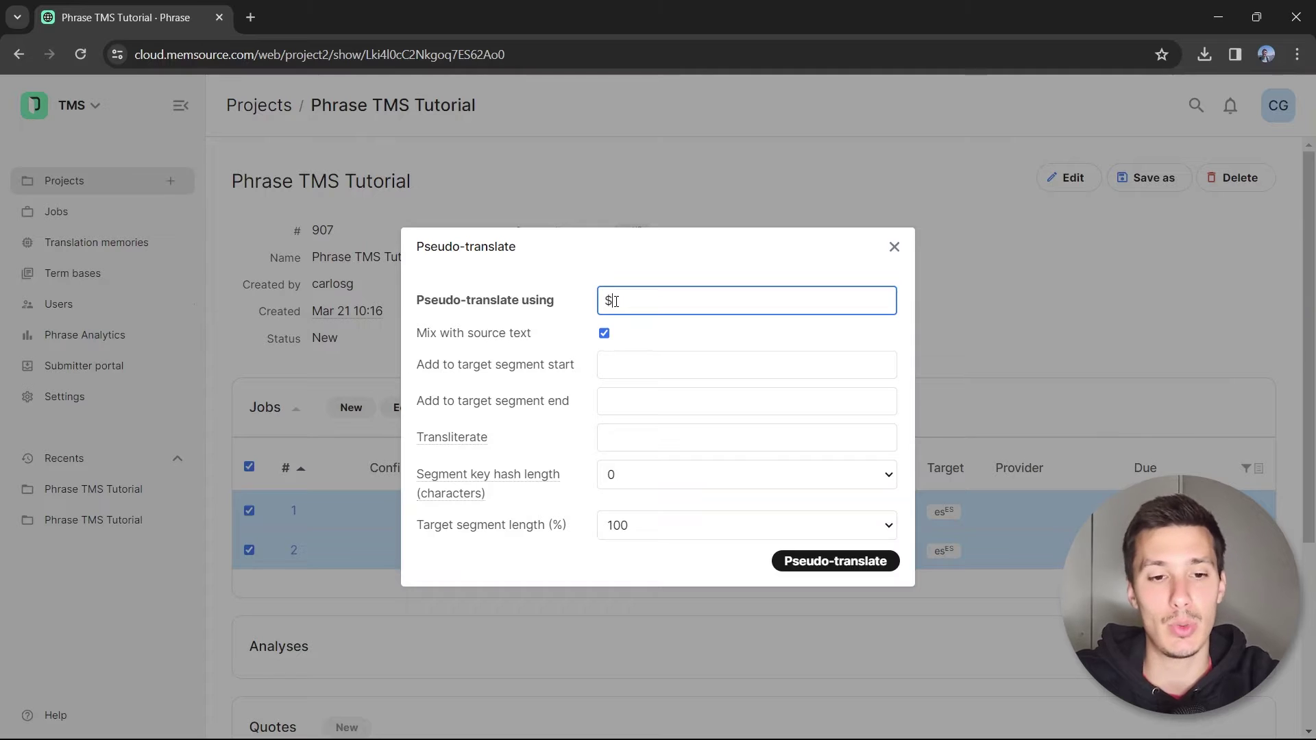
left_click_drag(621, 300, 601, 301)
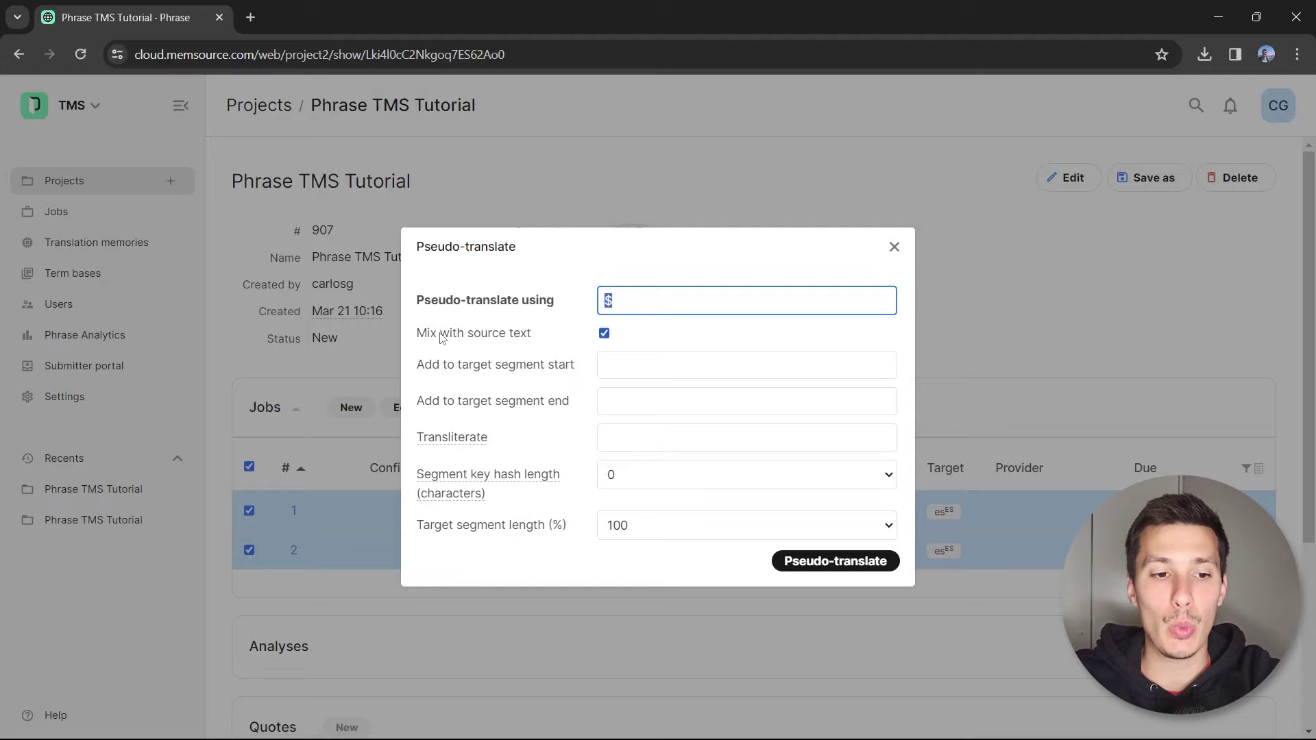
Untick Mix with source text so pseudo-translation uses only the $ character.
left_click(604, 335)
left_click(627, 307)
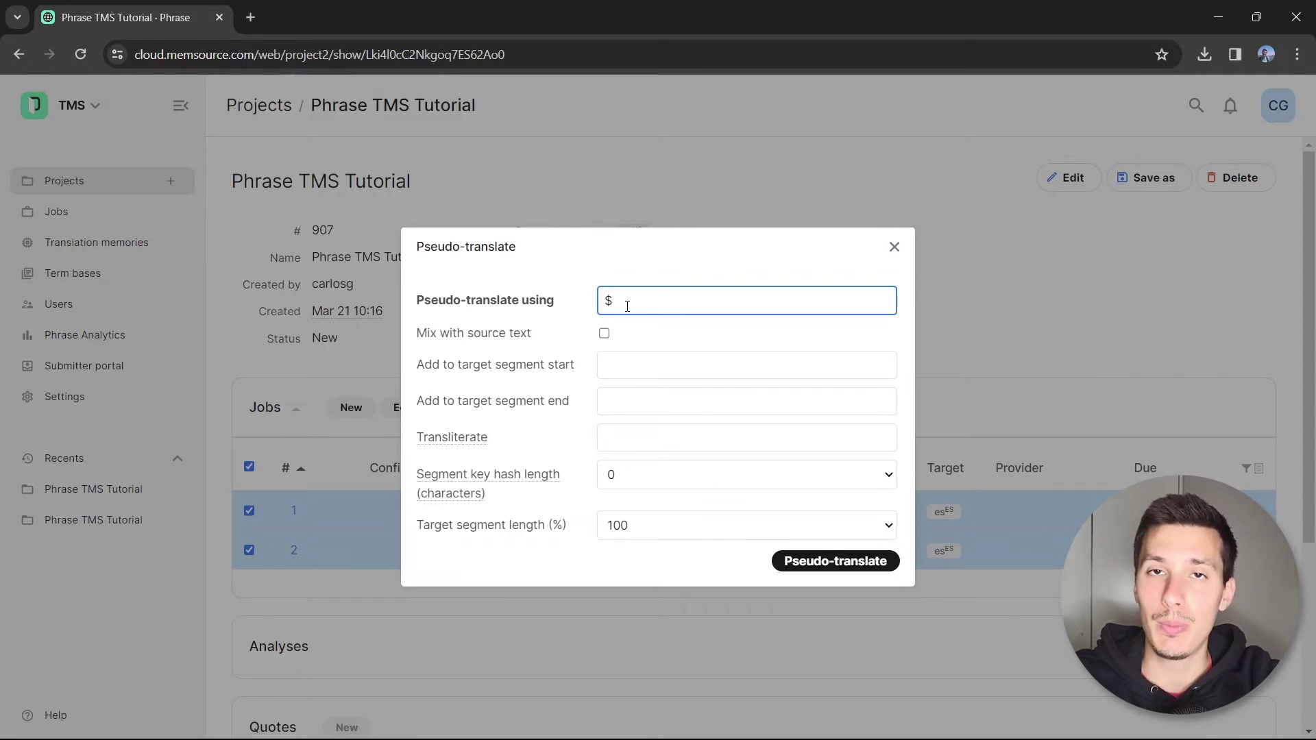
left_click(604, 333)
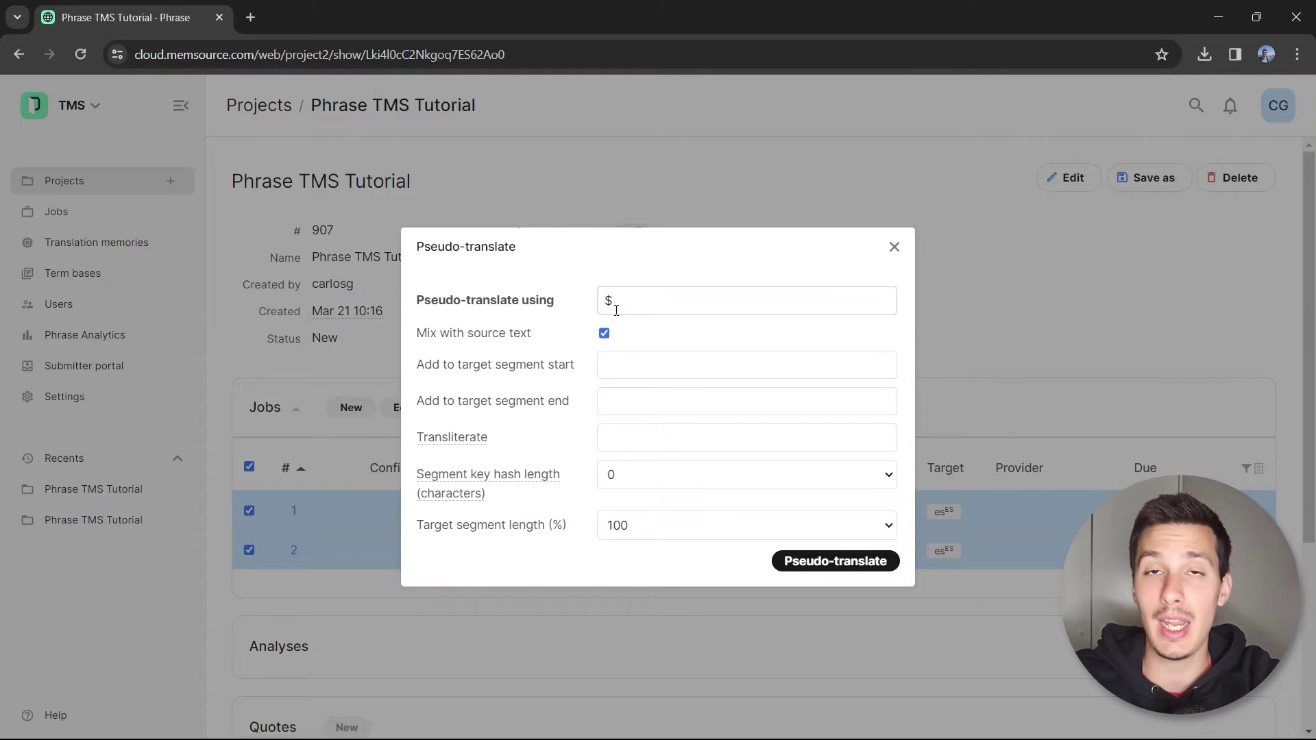
left_click_drag(618, 293, 604, 300)
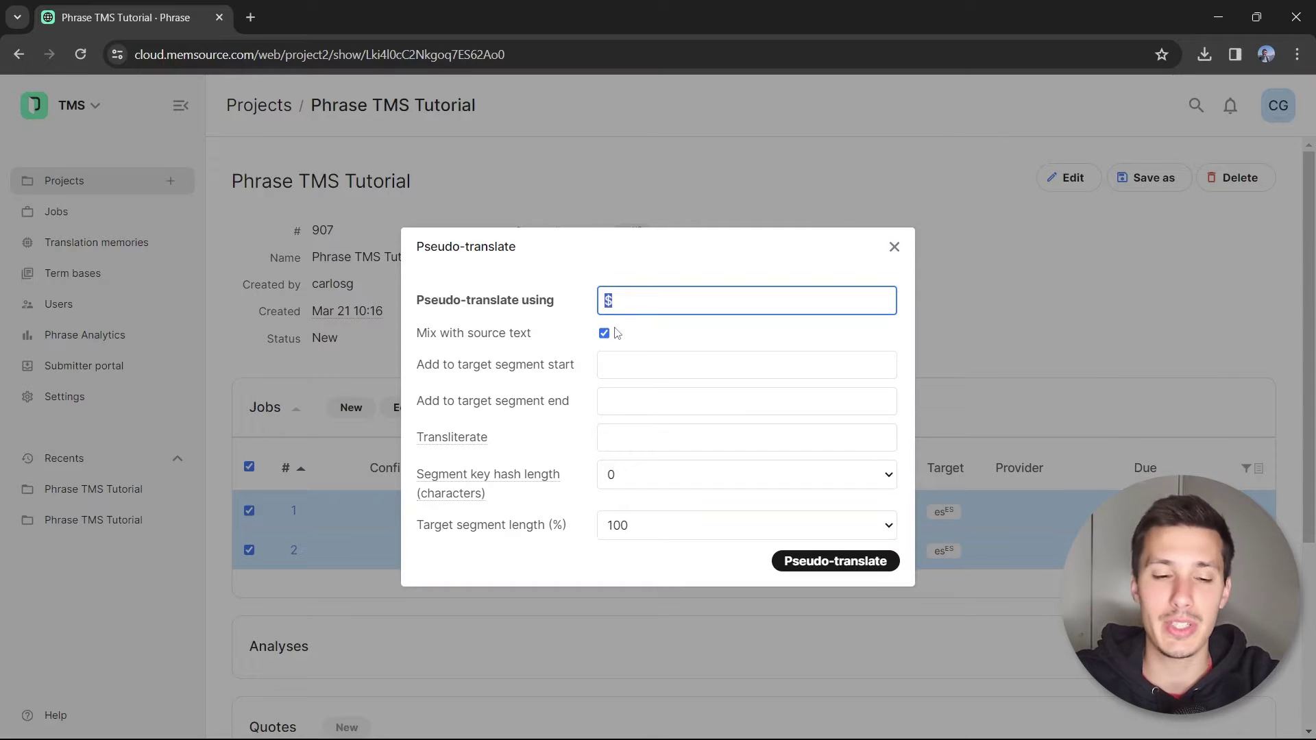
left_click(604, 333)
left_click(616, 306)
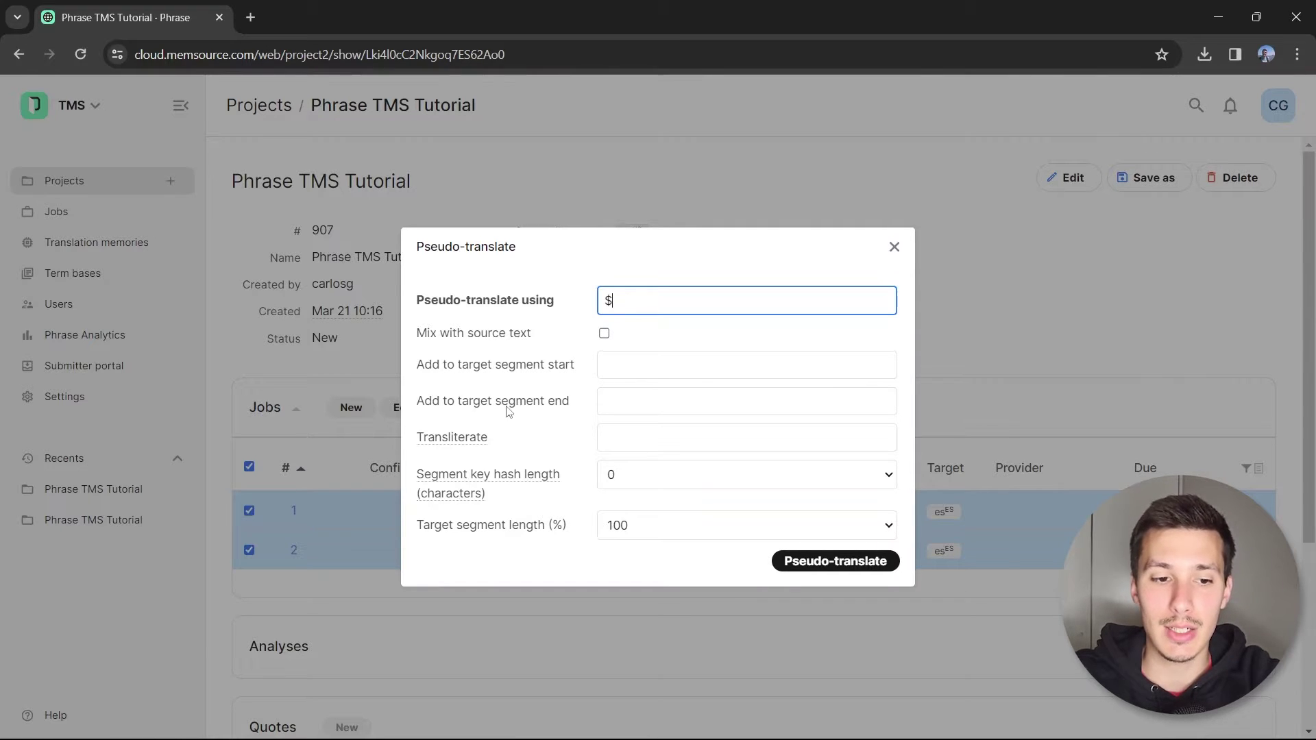
left_click(639, 369)
type("_")
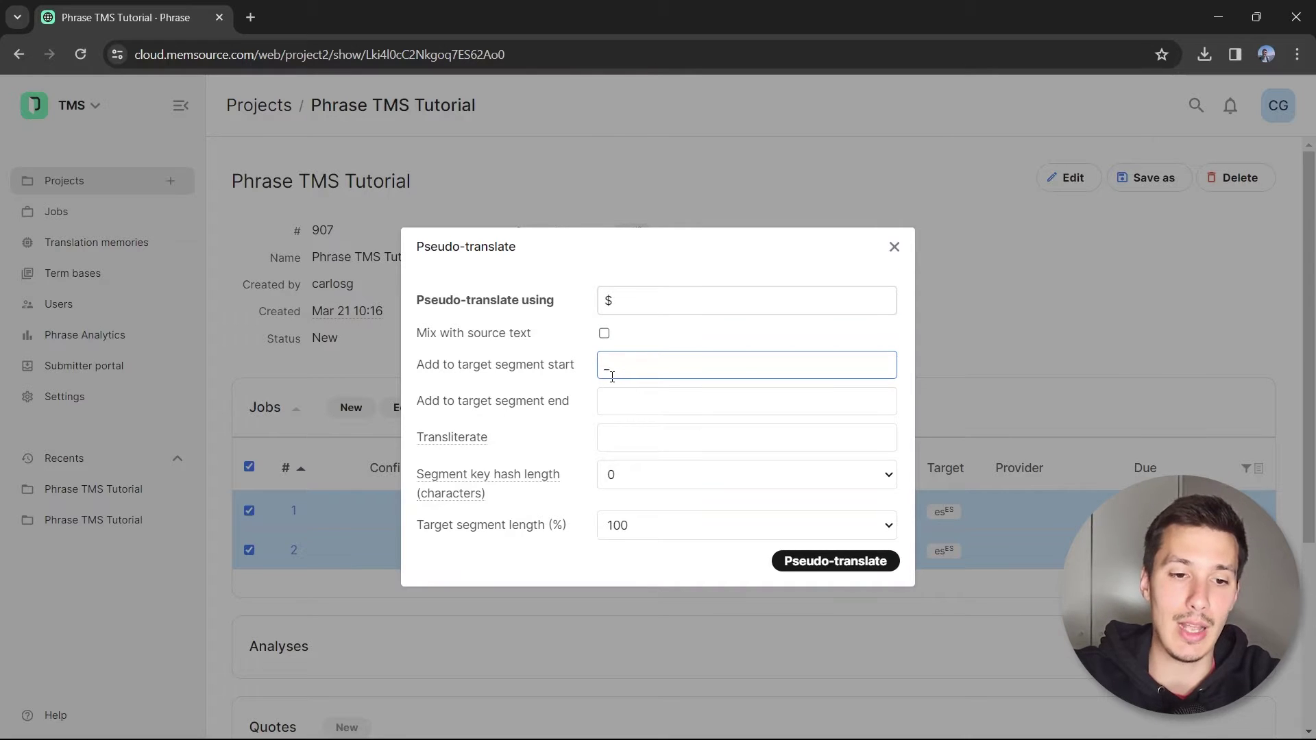
key("Tab")
type("_")
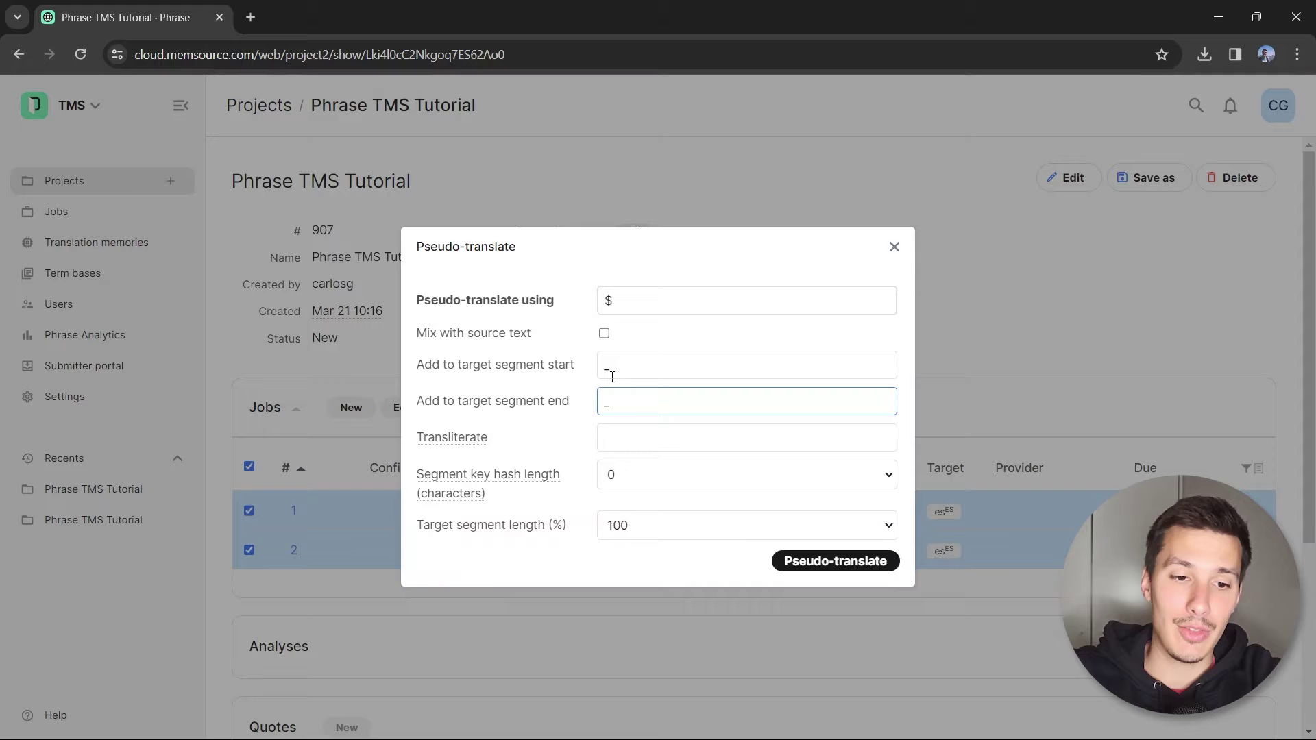
left_click_drag(612, 377, 597, 374)
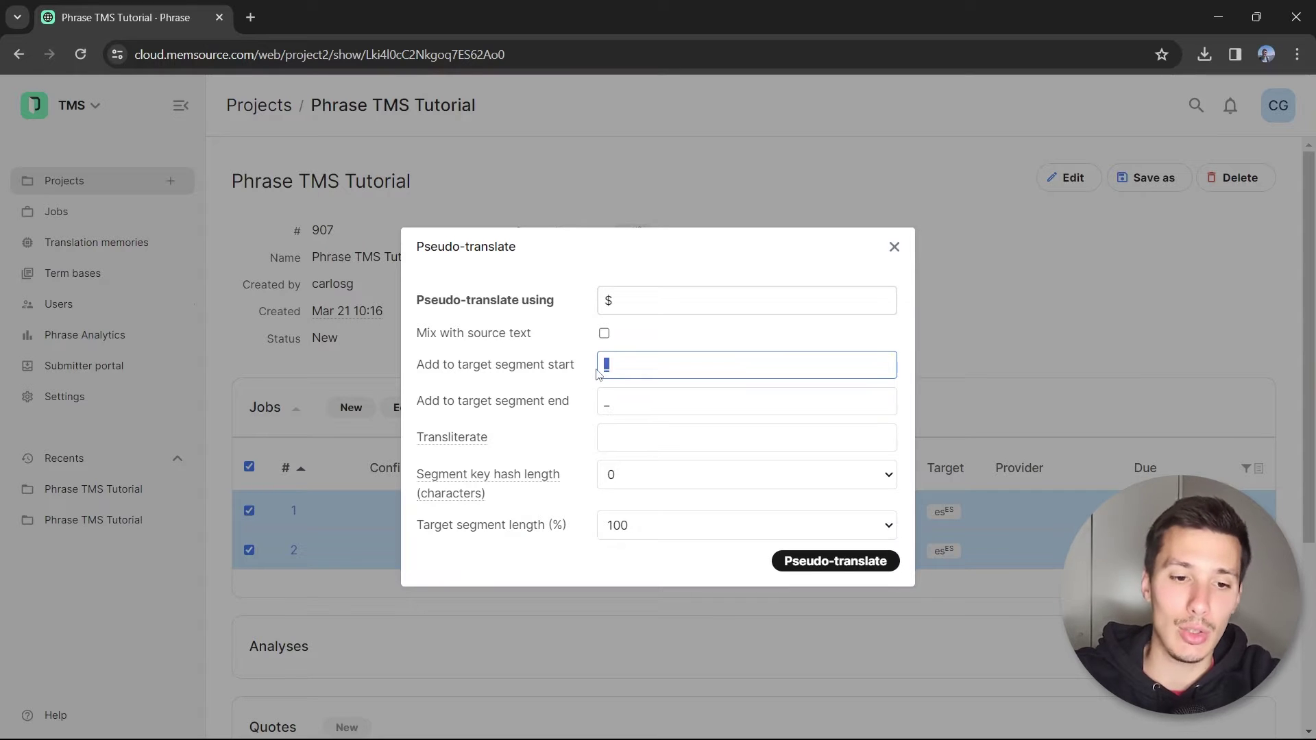
key("BackSpace")
key("Tab")
key("BackSpace")
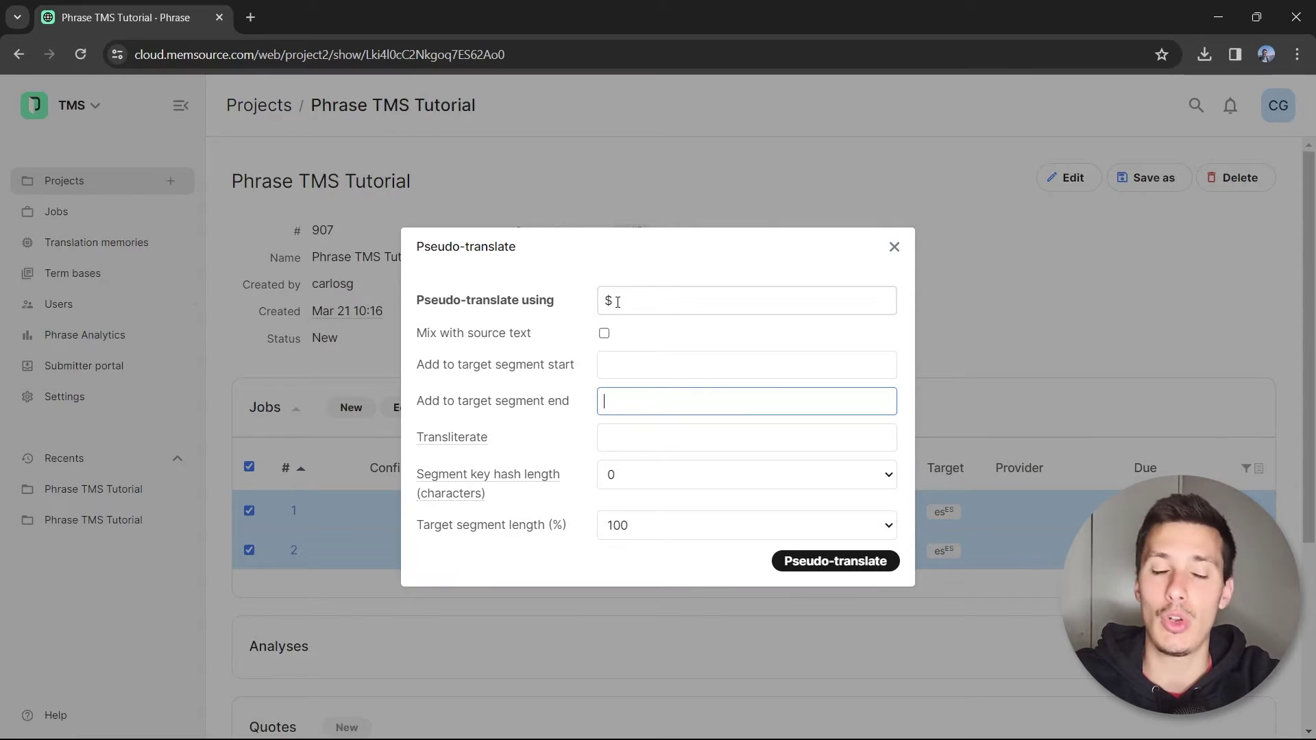
mouse_move(469, 442)
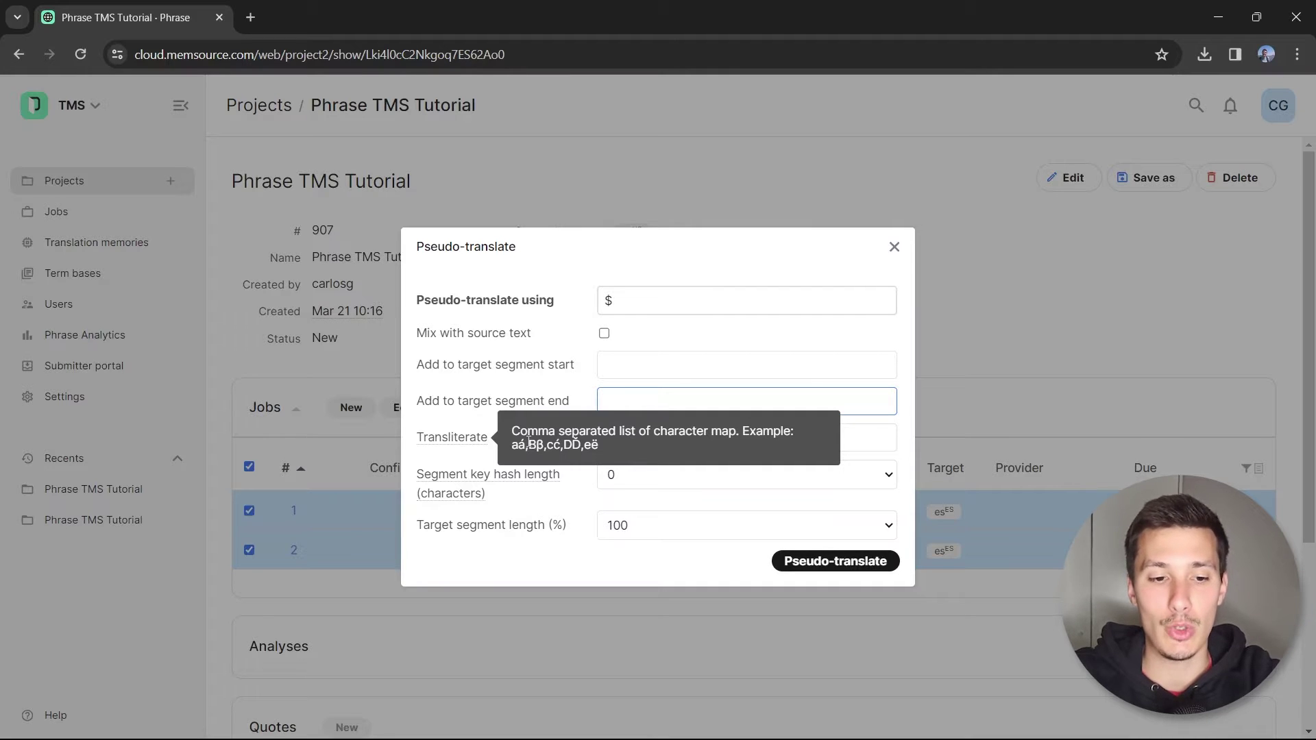
left_click_drag(521, 443, 511, 446)
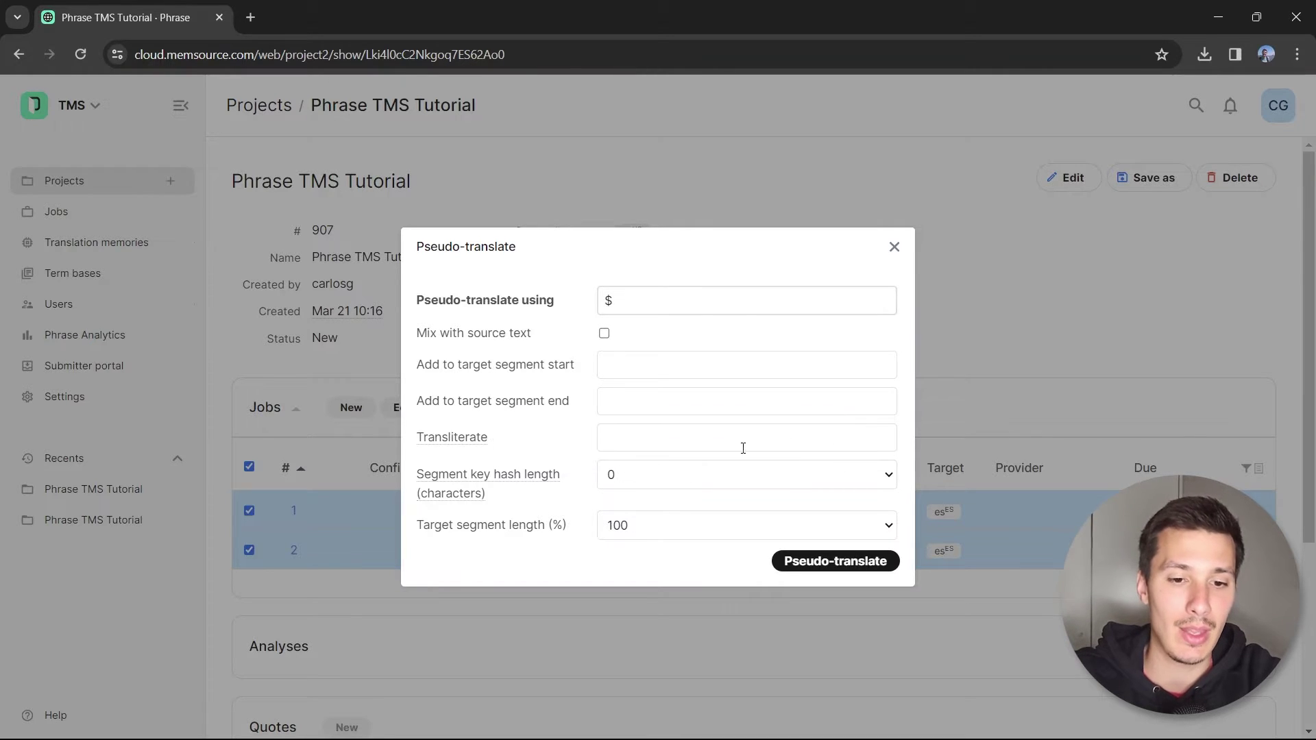
mouse_move(493, 486)
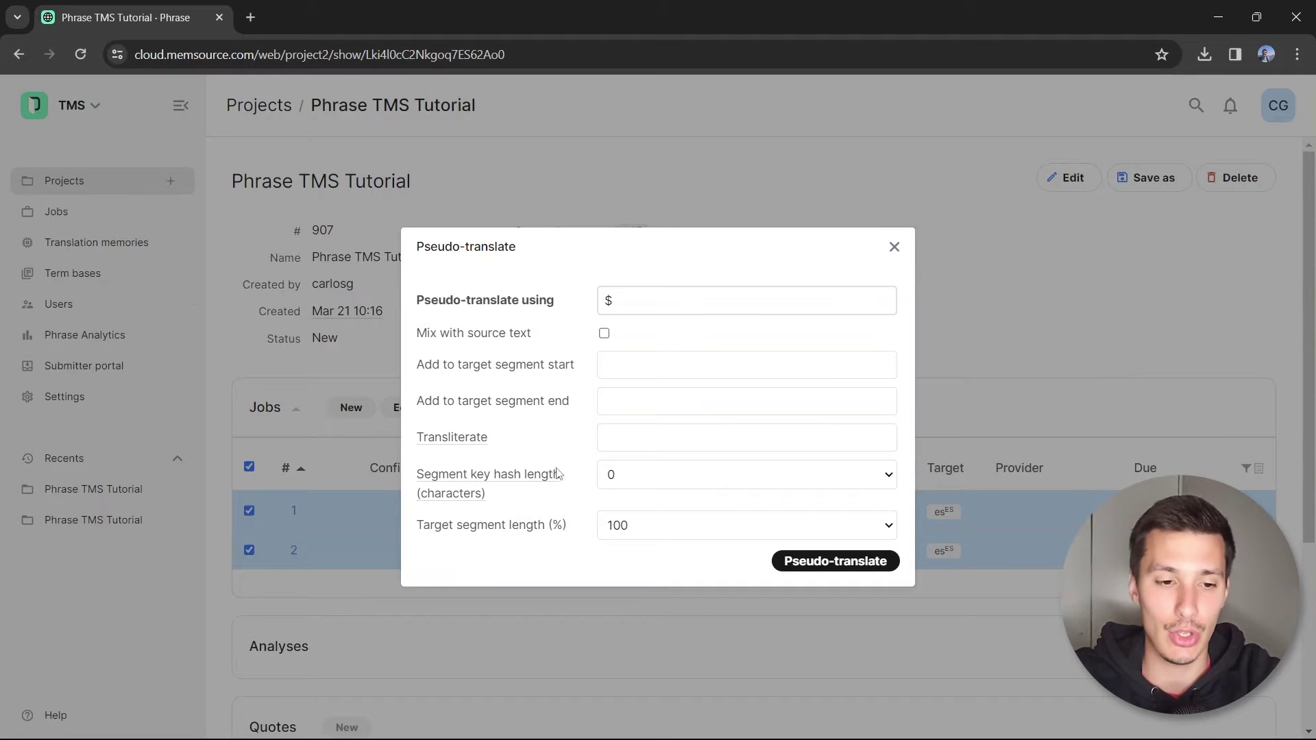
left_click(606, 301)
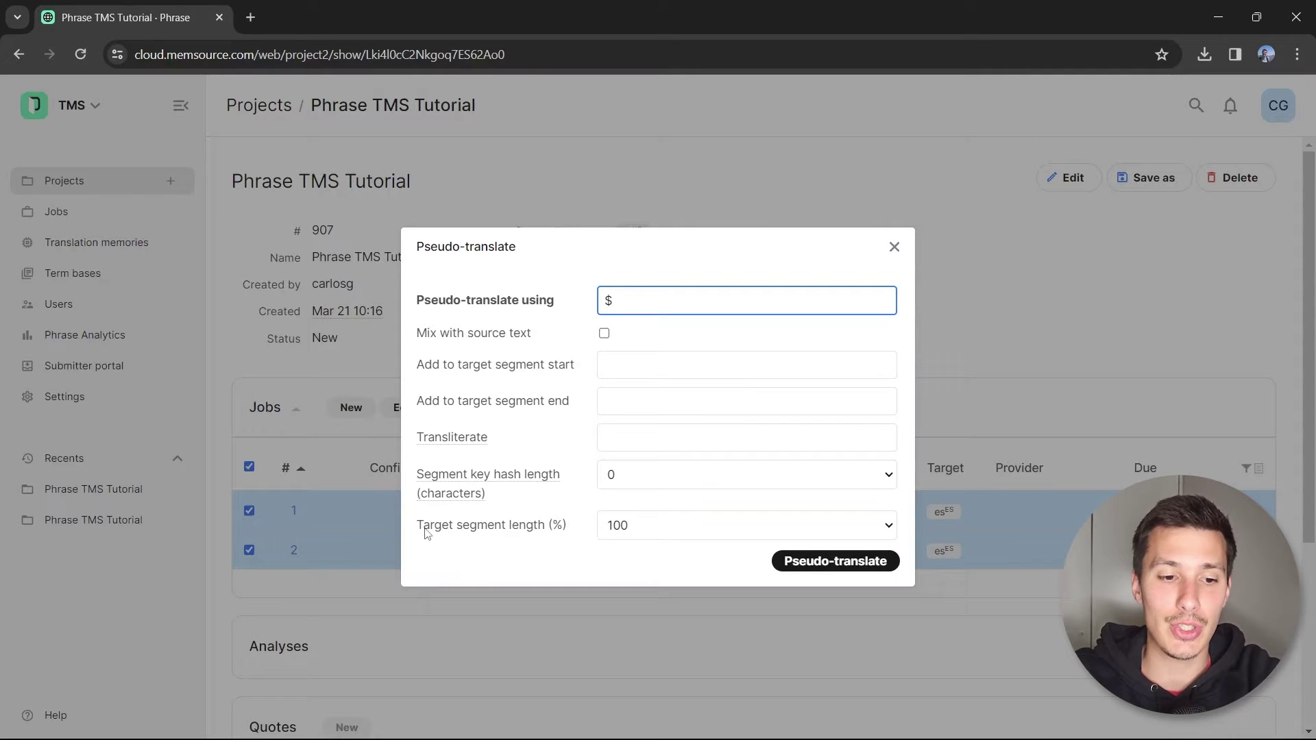
Review the $ character and the target segment length setting in the dialog.
left_click_drag(423, 532, 547, 534)
left_click(583, 531)
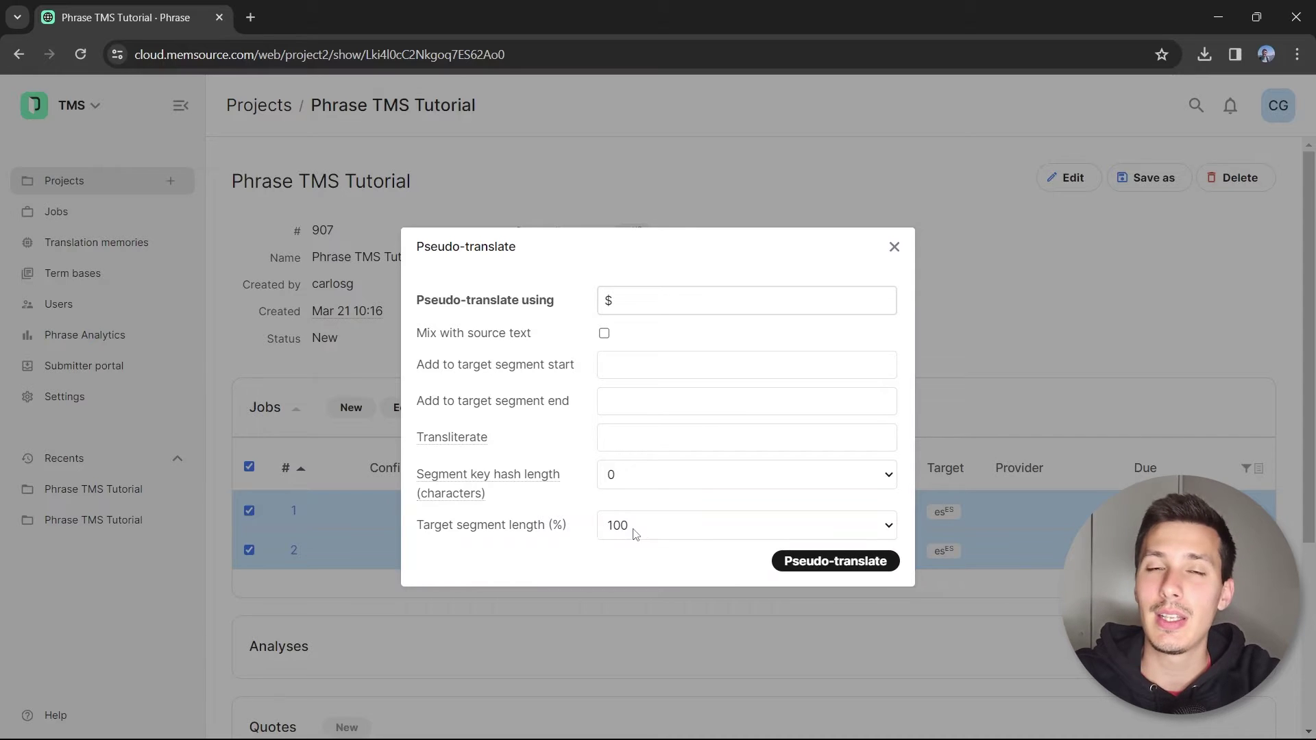
double_click(618, 300)
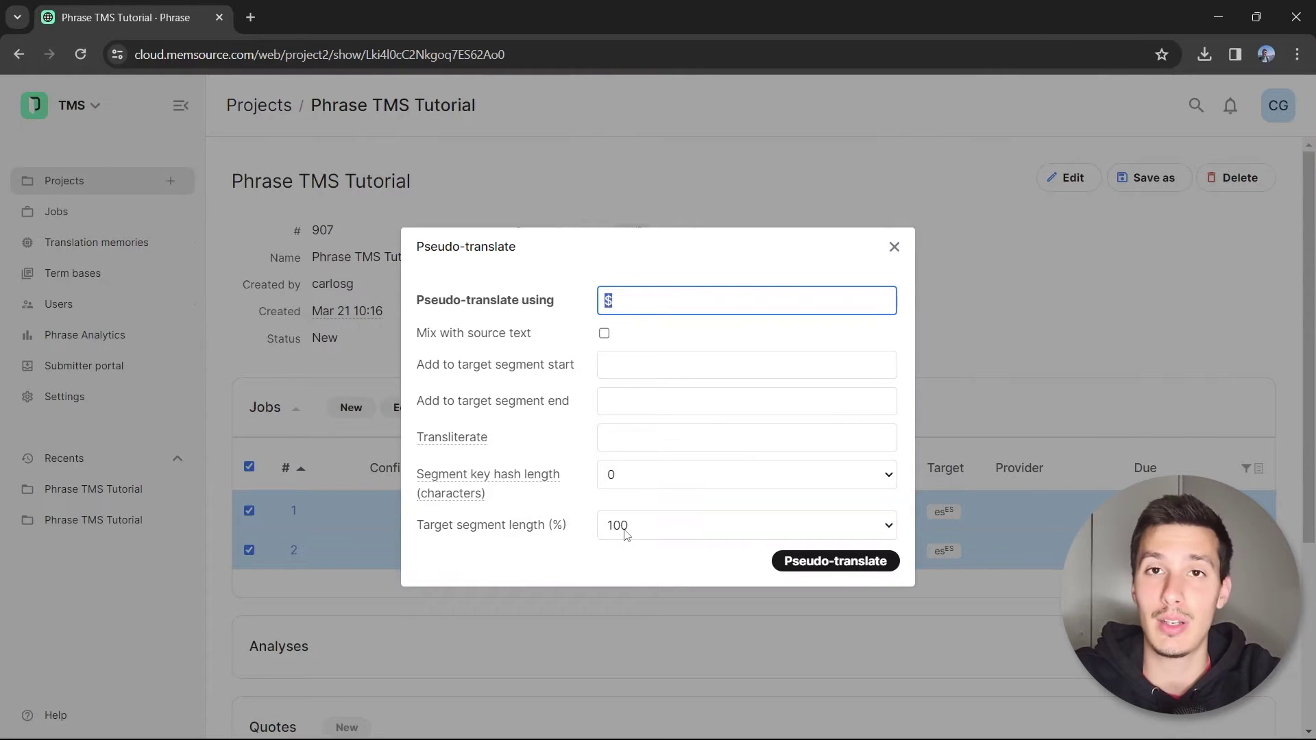
left_click(631, 302)
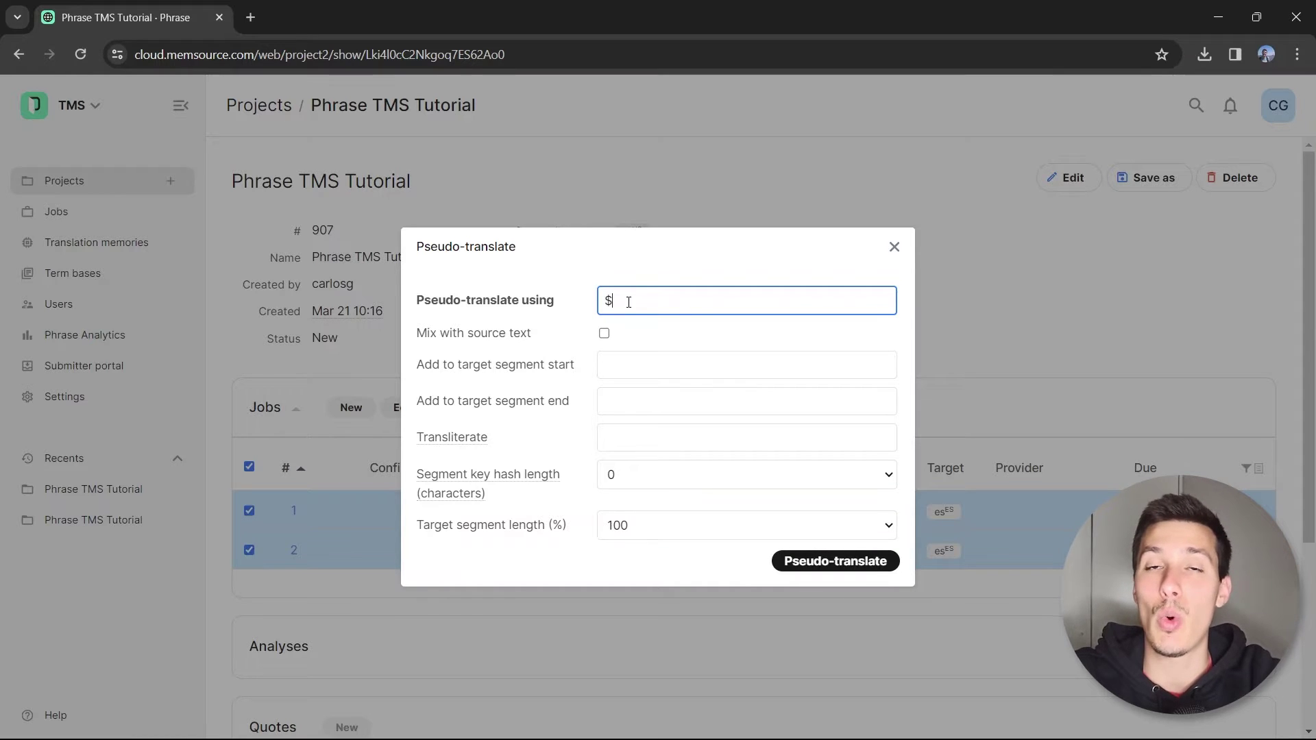
left_click_drag(628, 301, 603, 304)
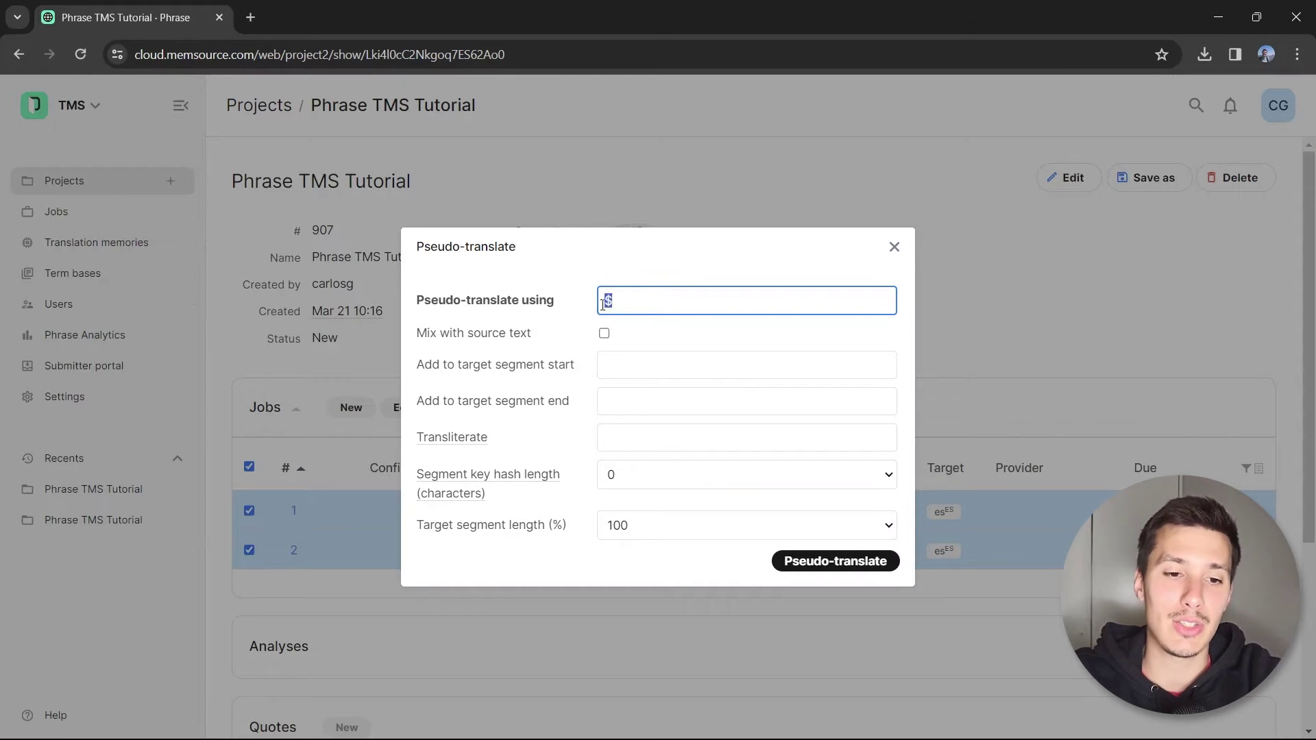
Set target segment length to 100% (after trying 130%) and run the pseudo-translation.
left_click(624, 531)
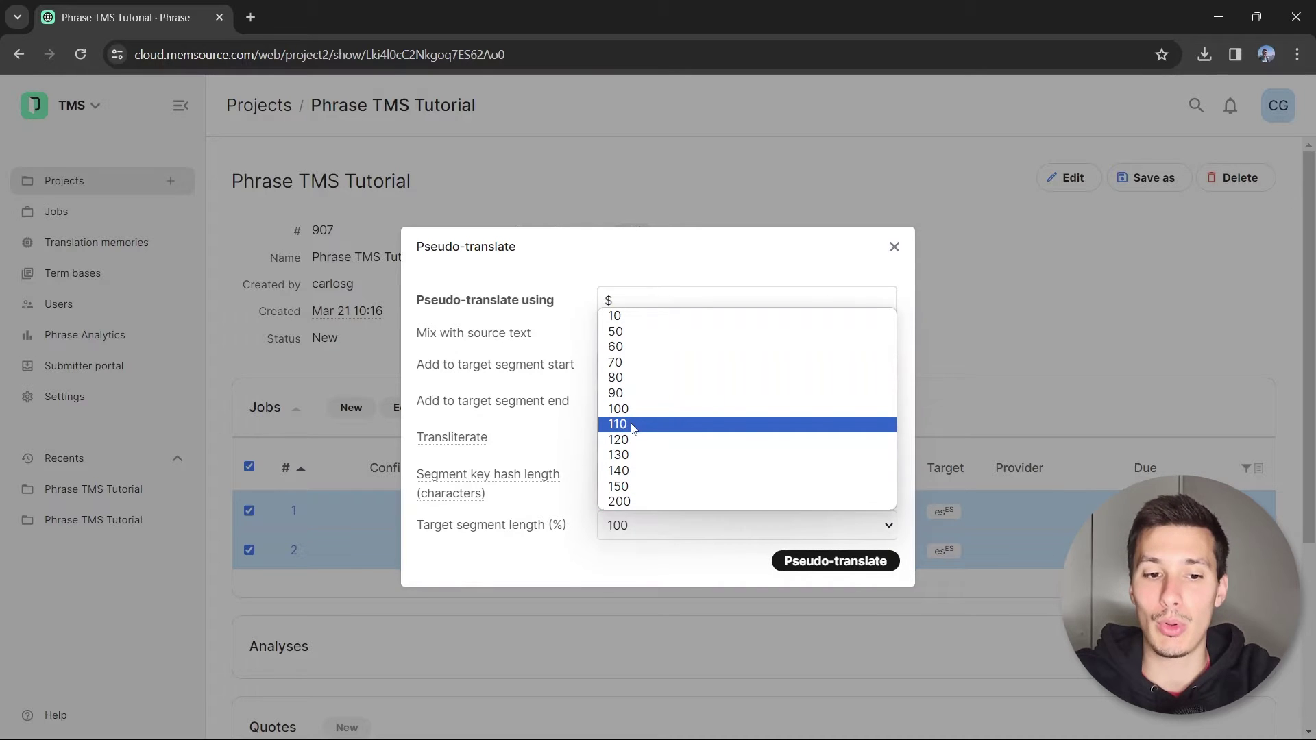
left_click(633, 455)
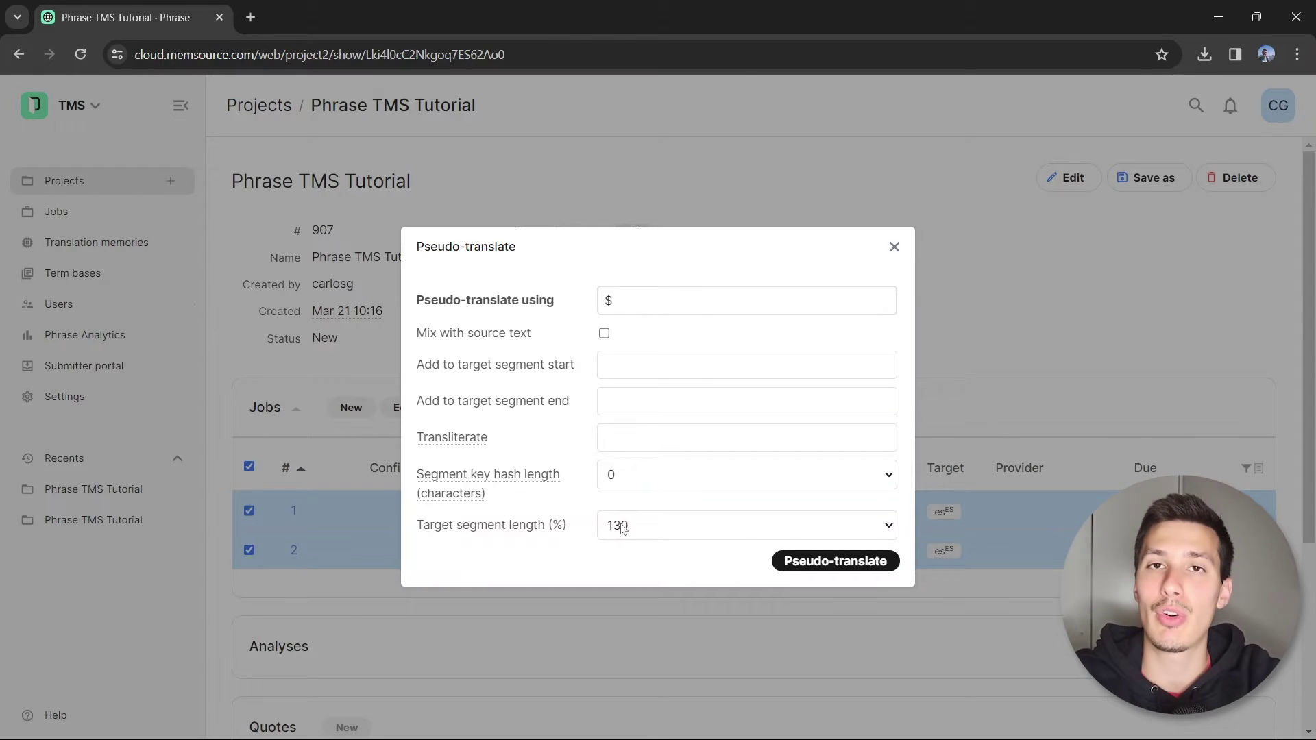
left_click(631, 528)
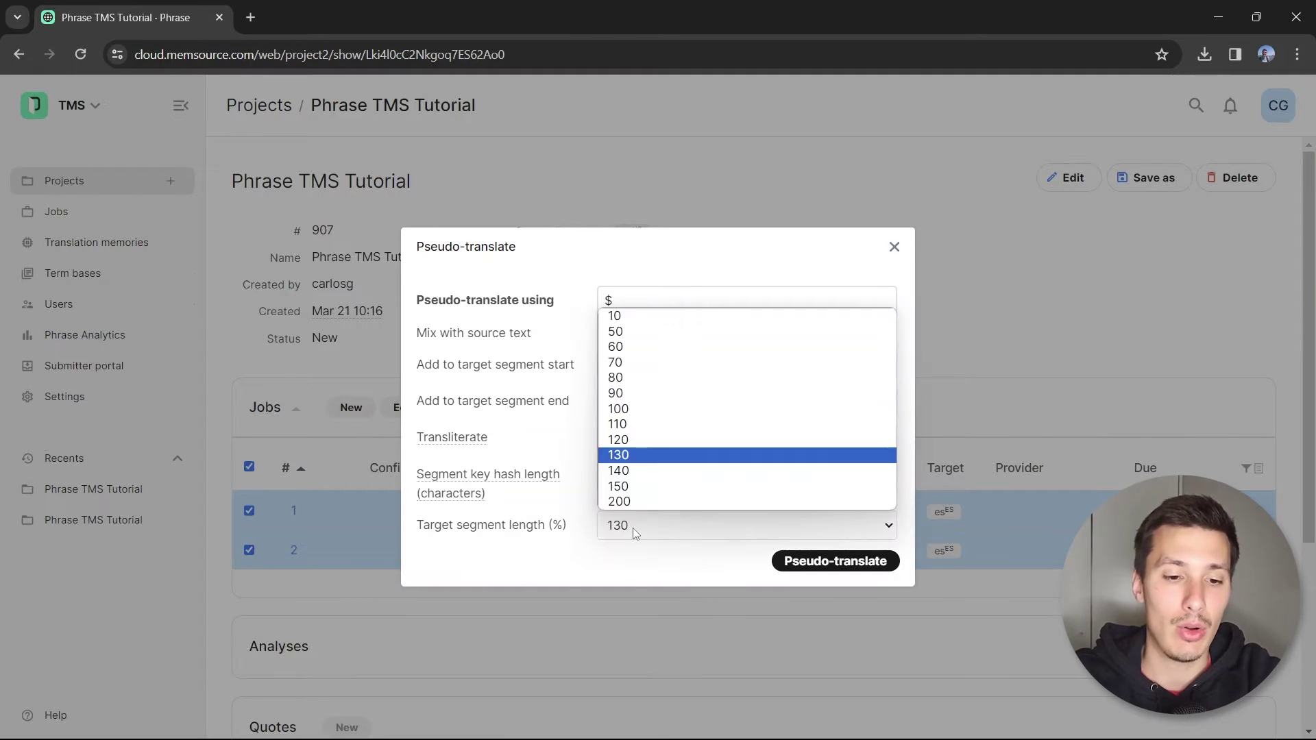
left_click(620, 409)
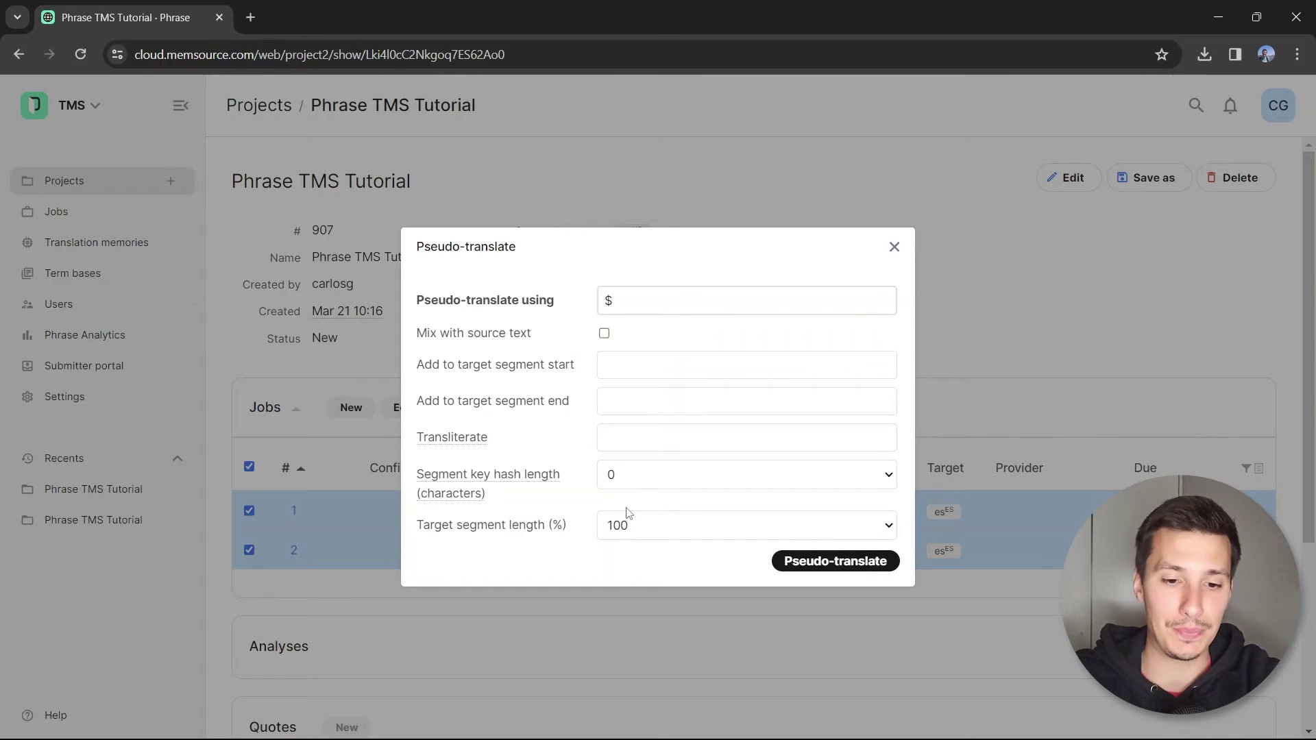
left_click(834, 562)
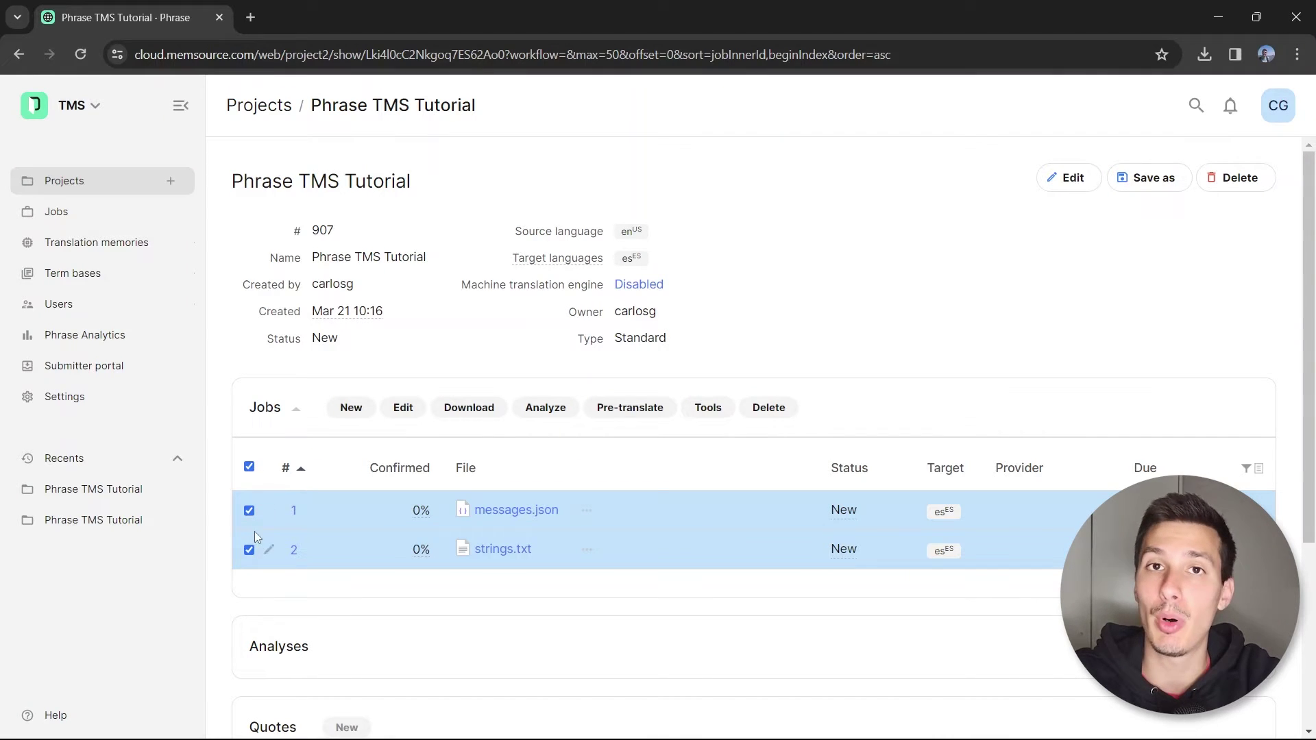
Open both jobs in the editor and review the notifications key in the JSON preview.
left_click(514, 511)
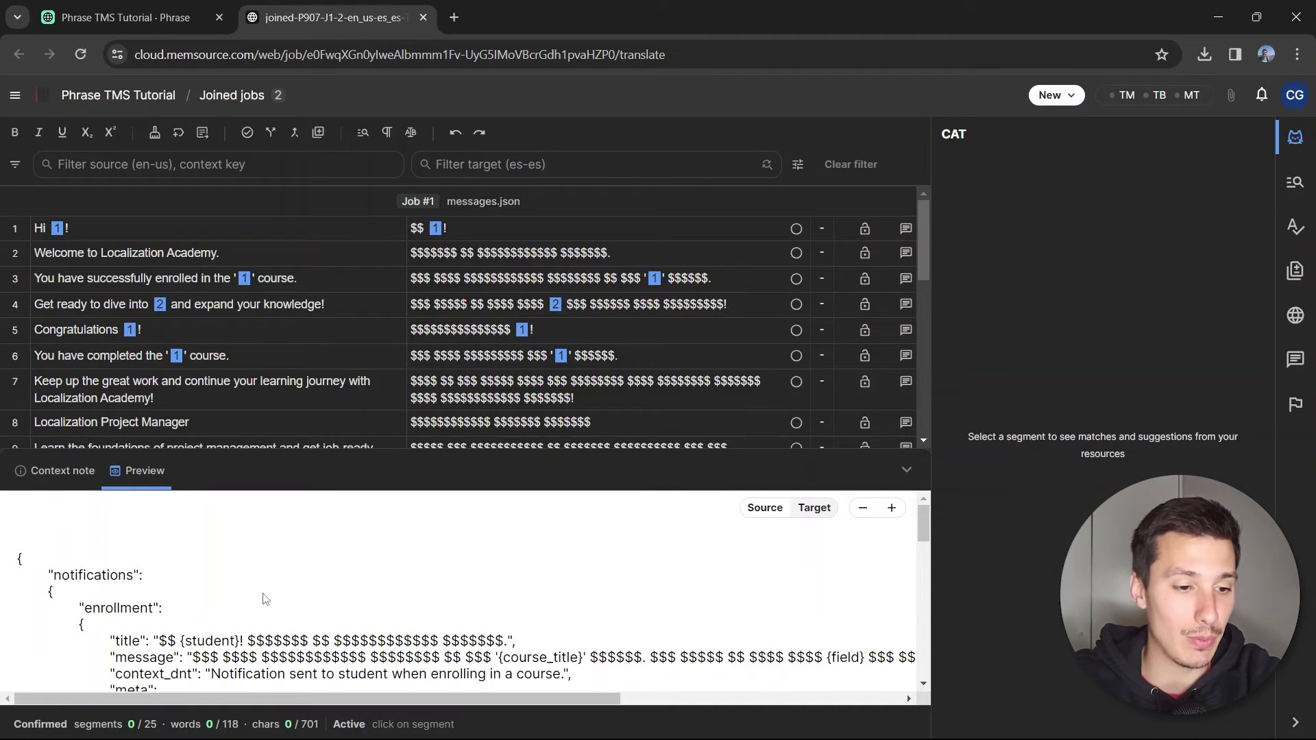
scroll(230, 589, "down", 1)
scroll(123, 556, "up", 1)
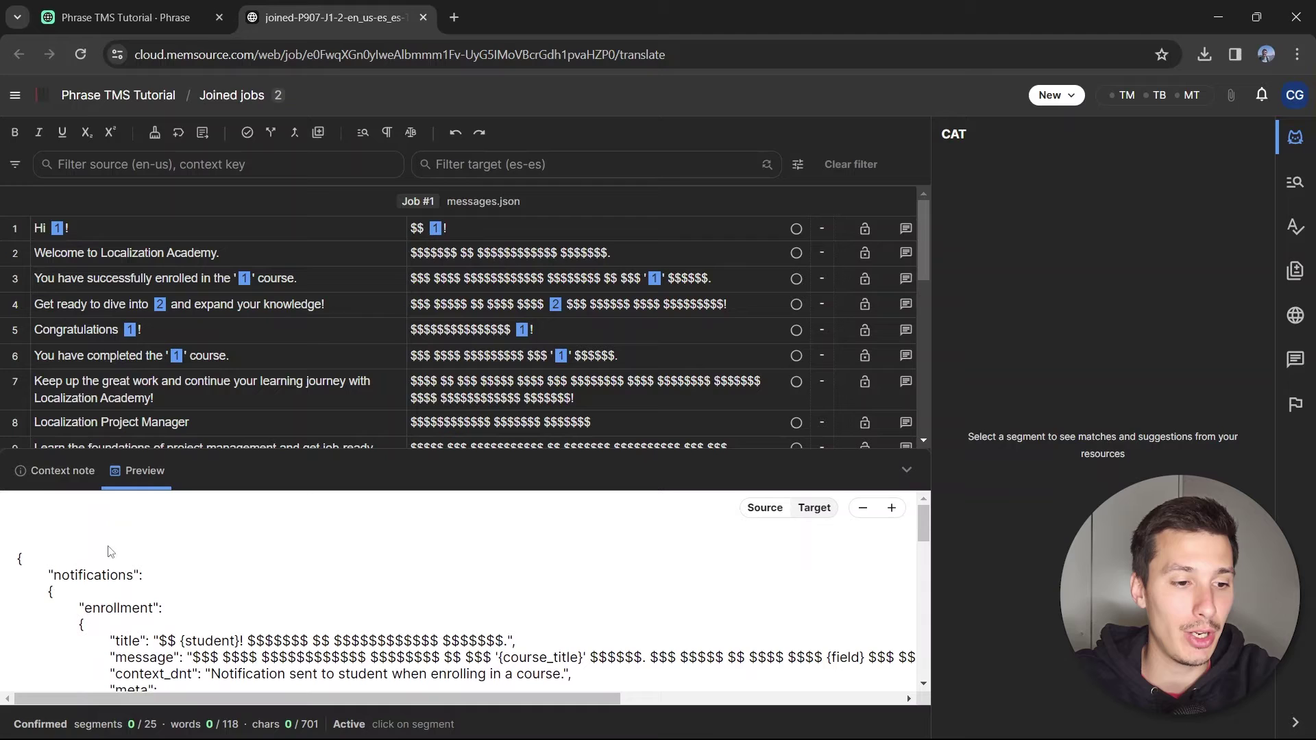
left_click_drag(59, 577, 131, 640)
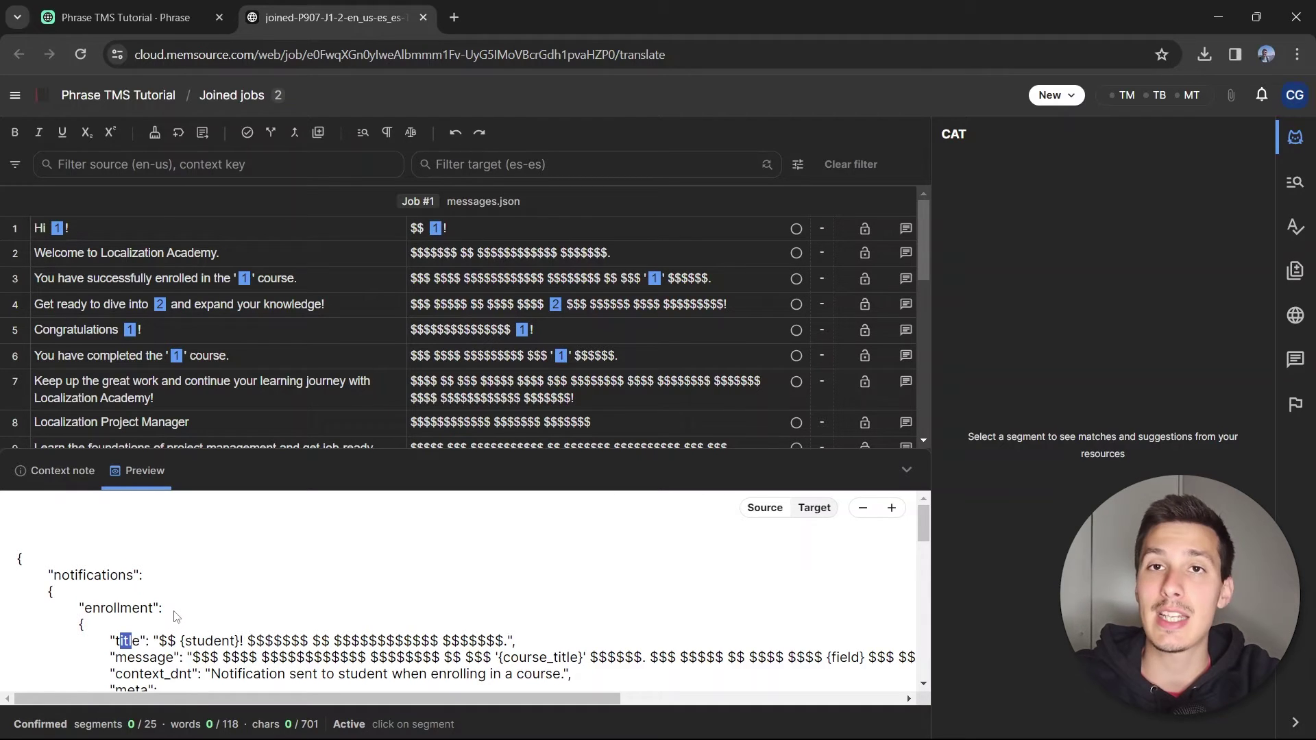
scroll(175, 616, "down", 1)
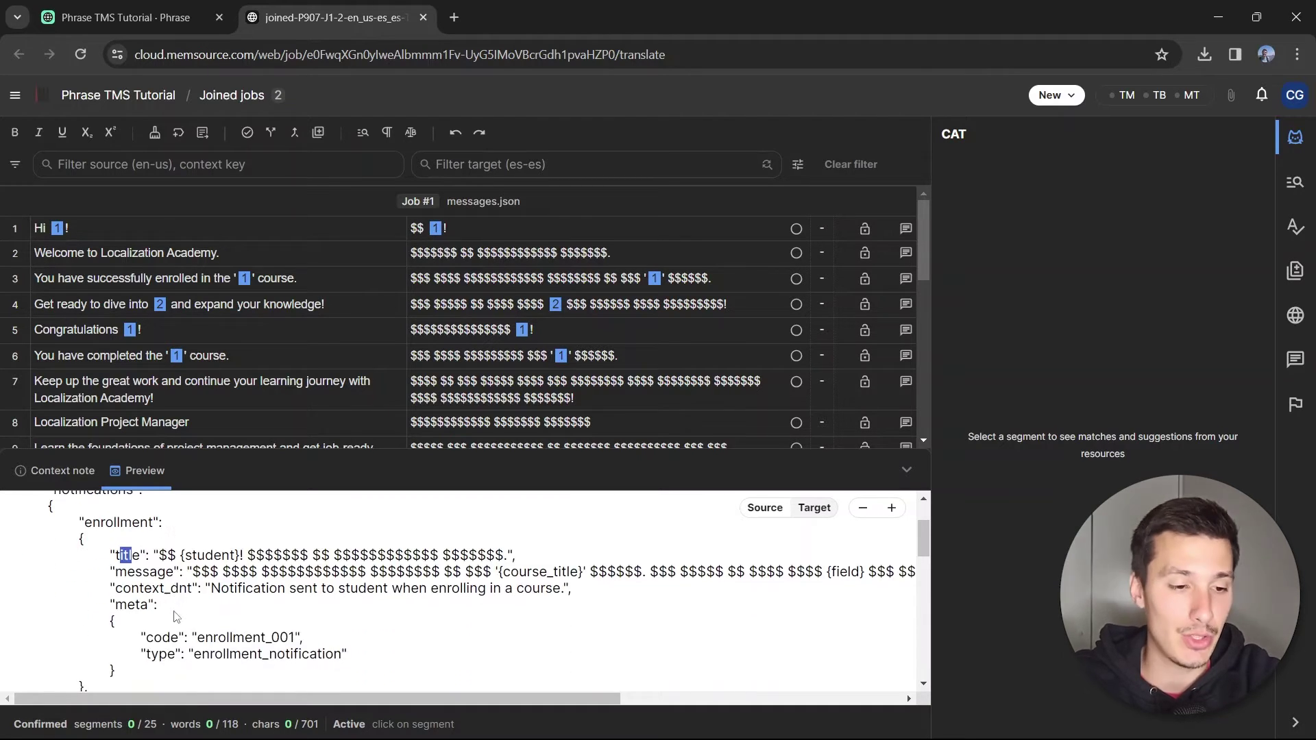
left_click(195, 558)
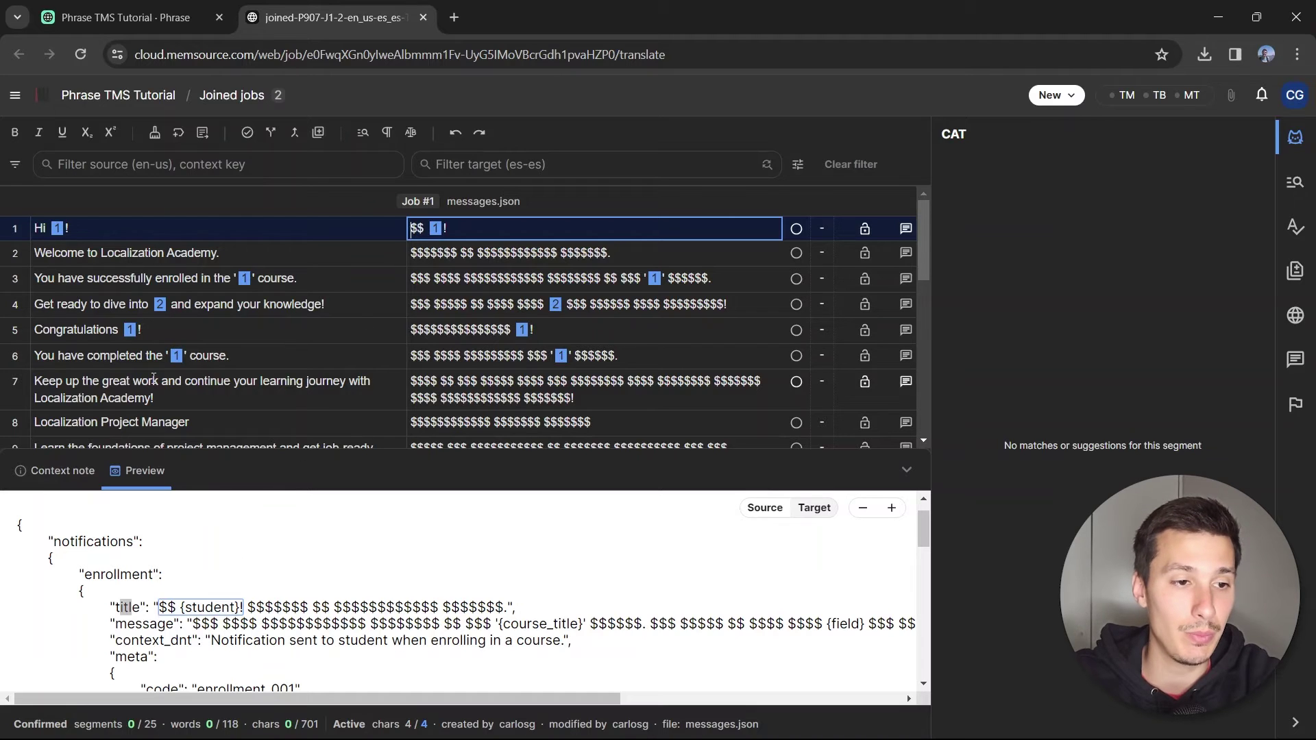
Confirm the context_dnt note, enrollment_001 code and enrollment_notification type stayed untranslated.
mouse_move(64, 231)
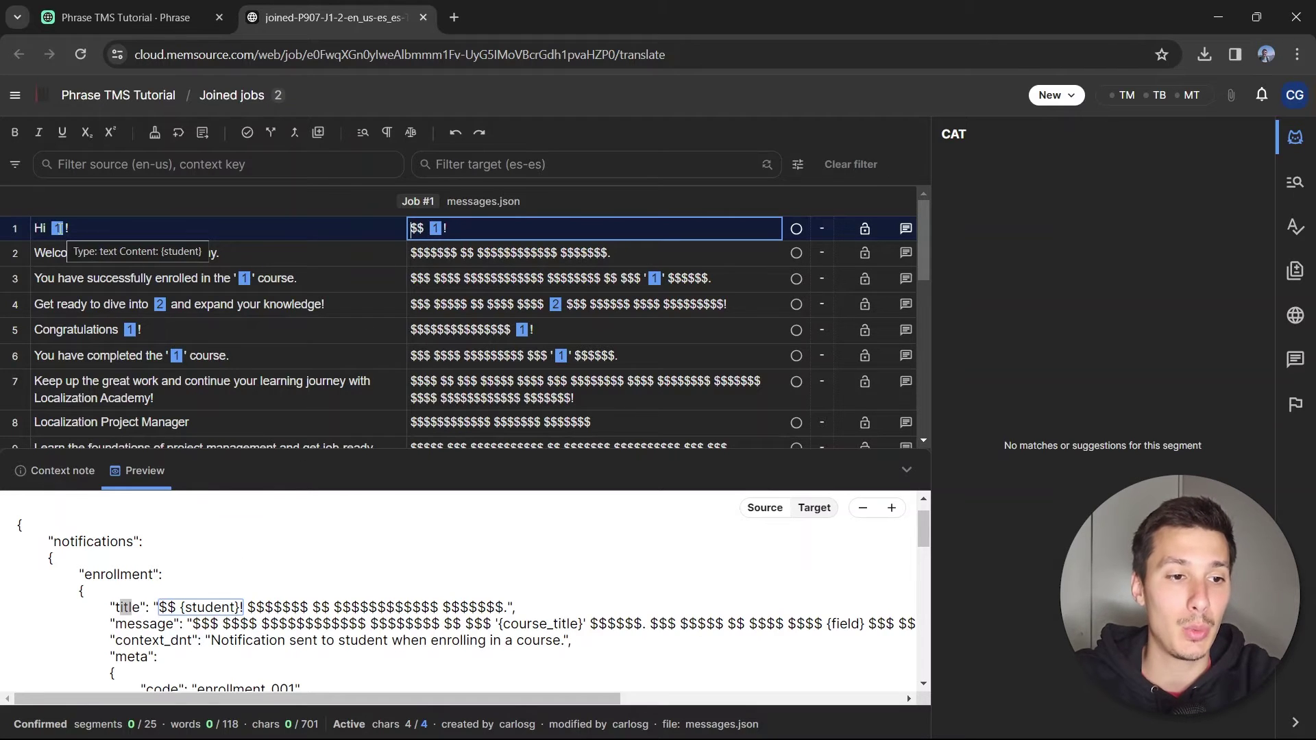
mouse_move(436, 230)
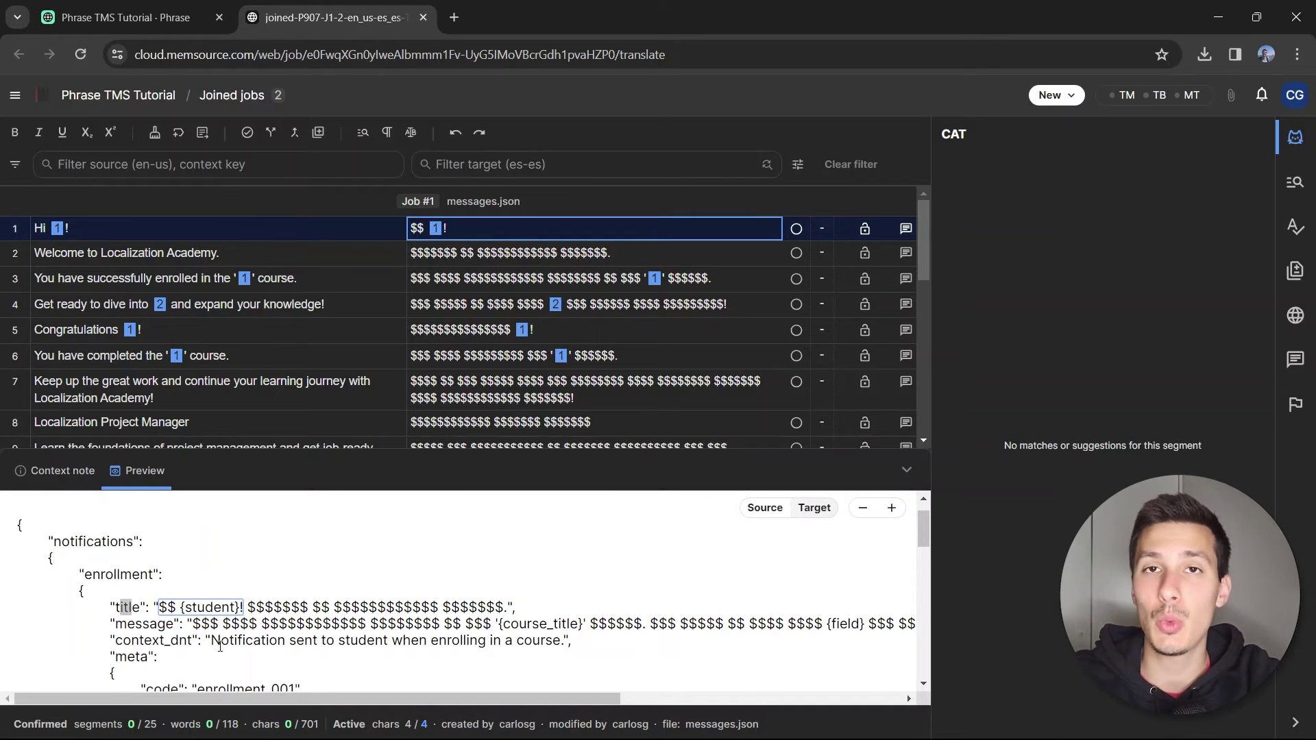
left_click_drag(212, 641, 562, 641)
scroll(521, 620, "down", 1)
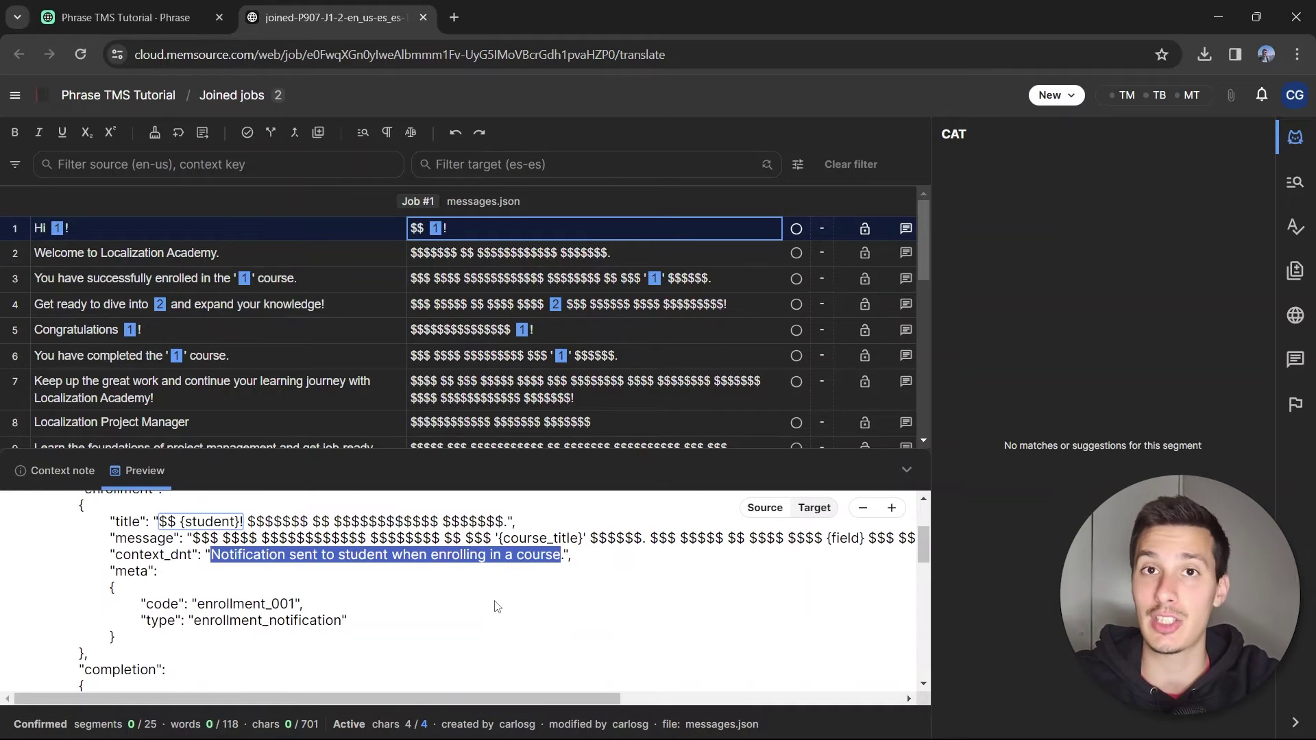
left_click(327, 577)
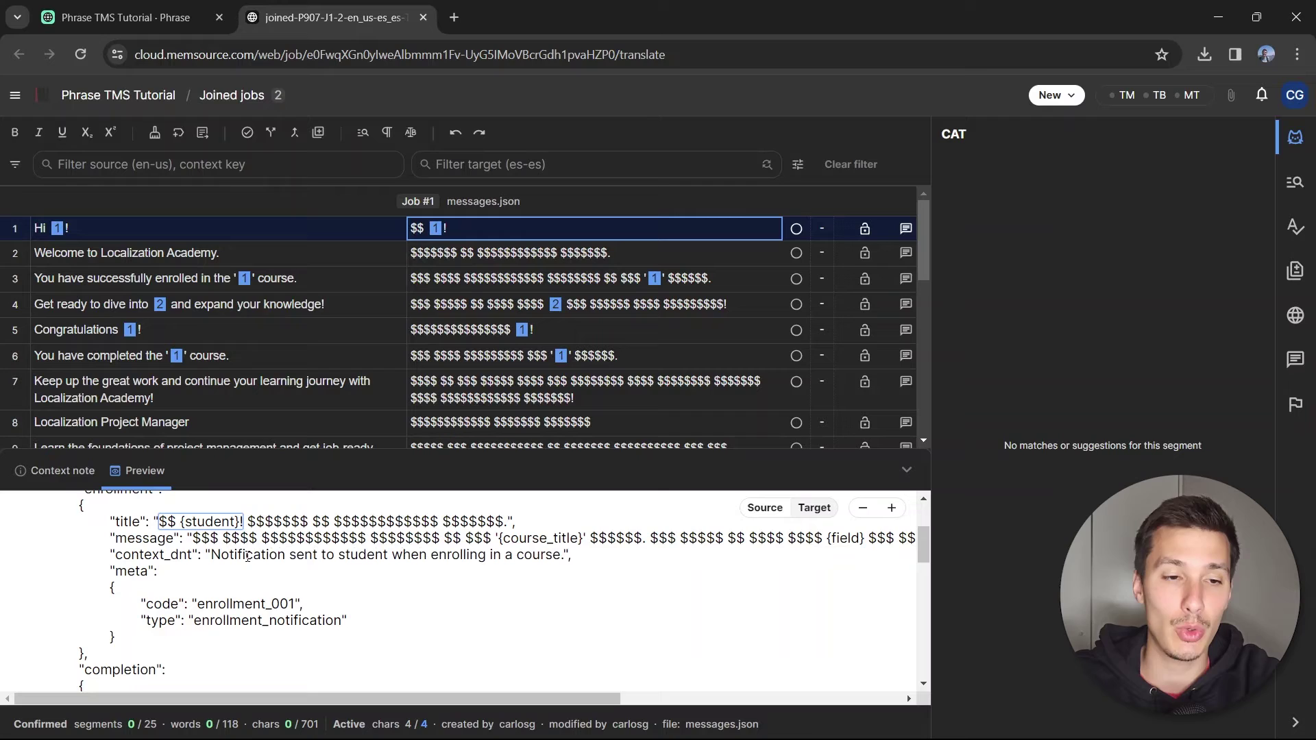
left_click_drag(197, 605, 204, 607)
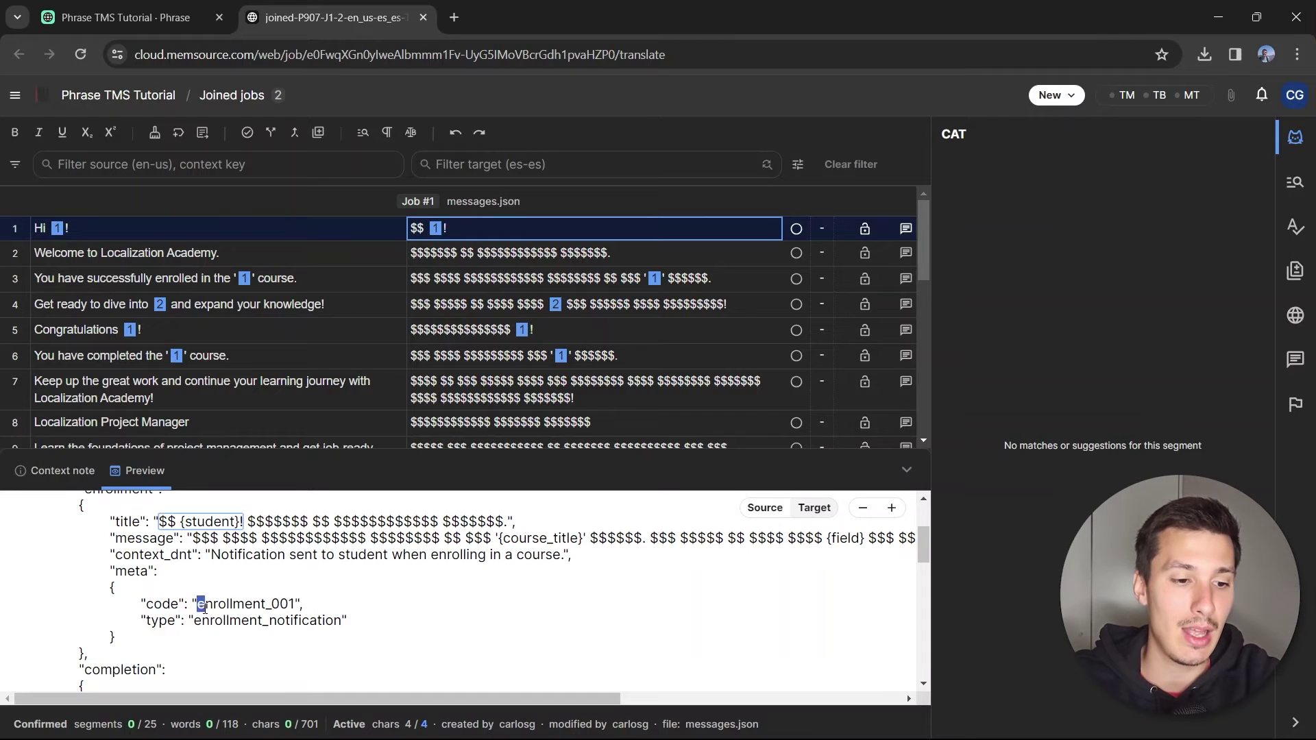
left_click_drag(296, 603, 294, 603)
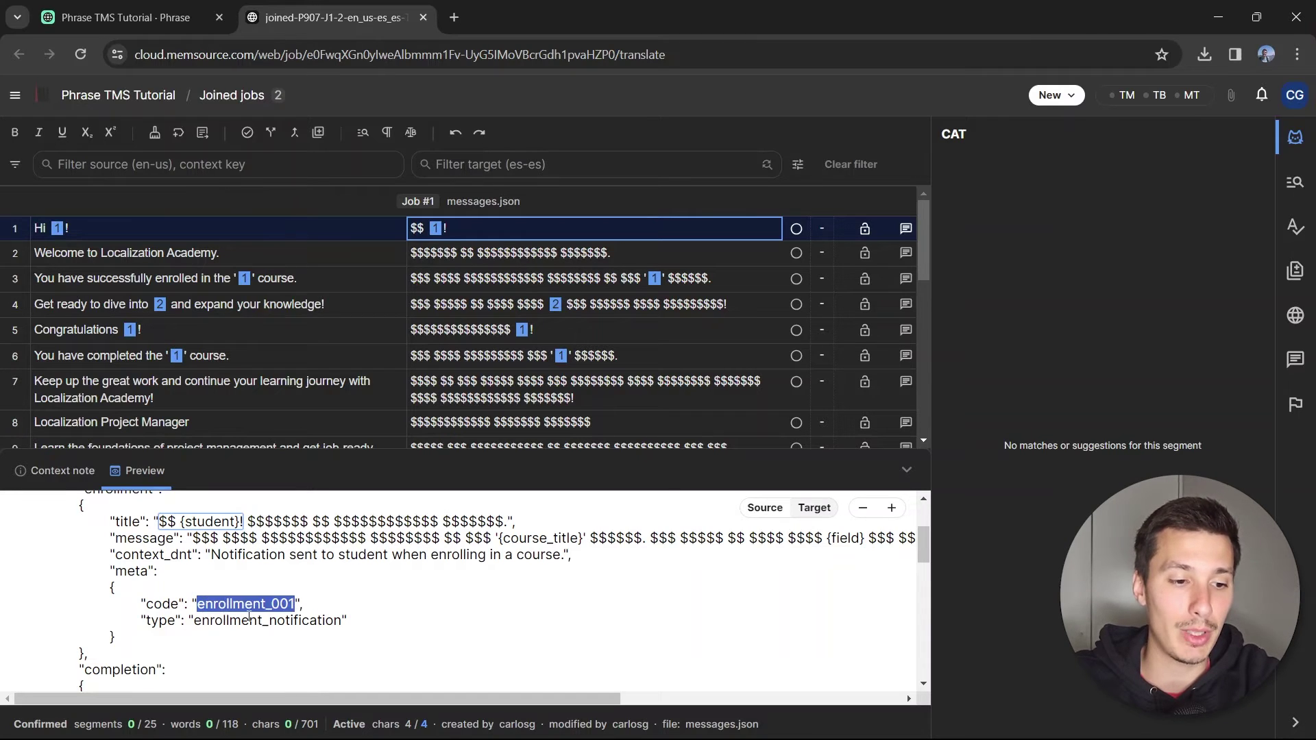
left_click_drag(212, 622, 337, 622)
left_click(213, 620)
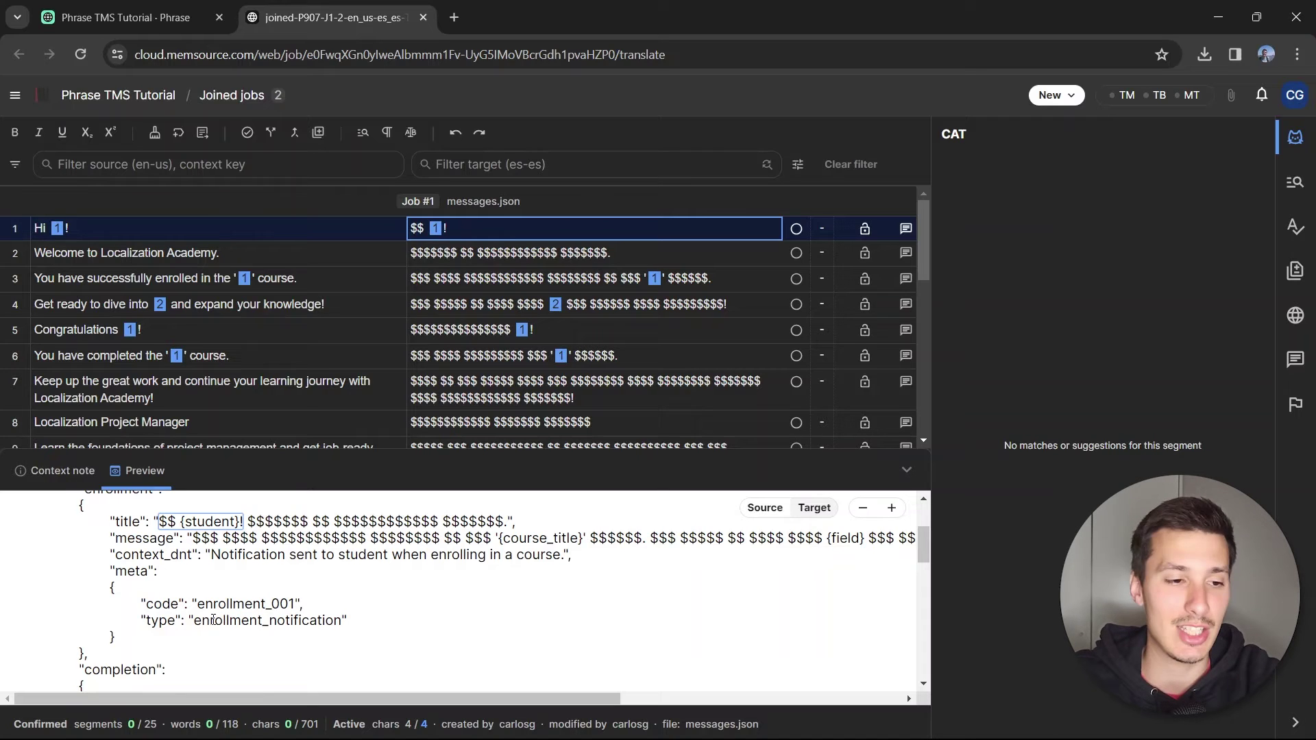
scroll(378, 369, "down", 5)
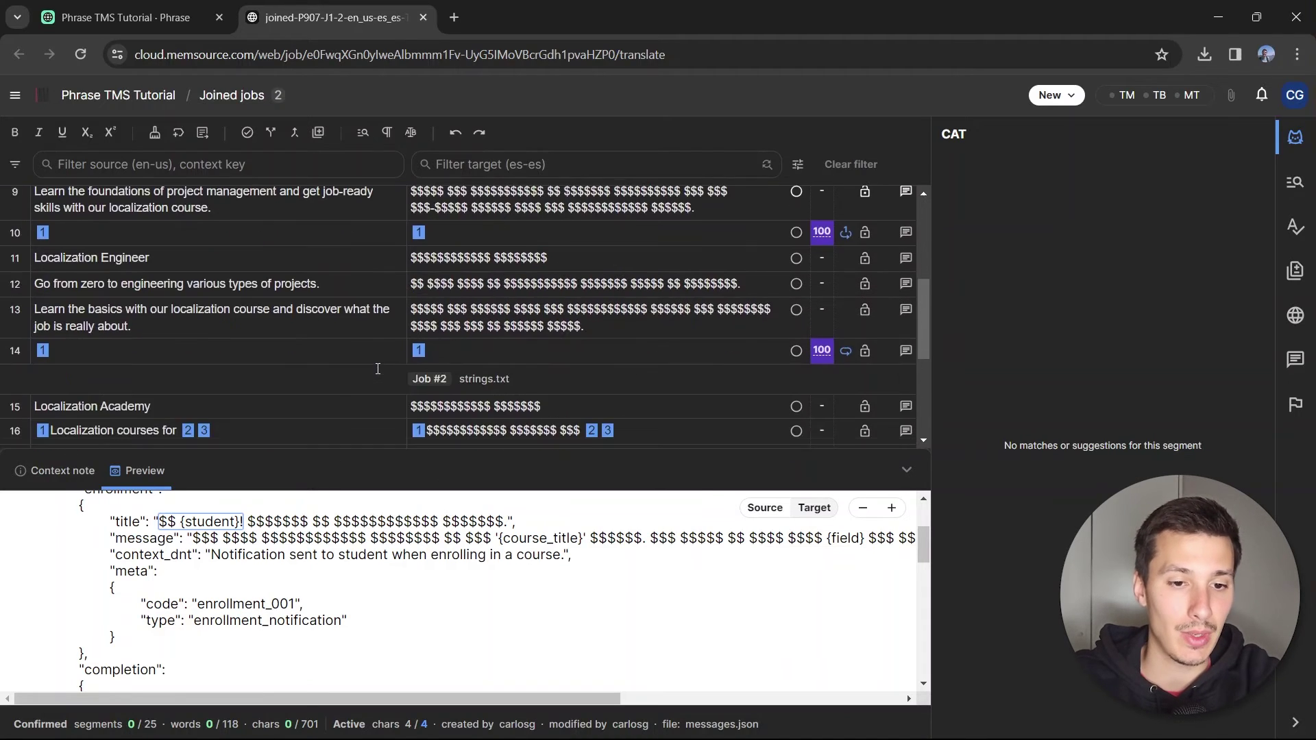
scroll(377, 369, "down", 3)
scroll(371, 365, "up", 2)
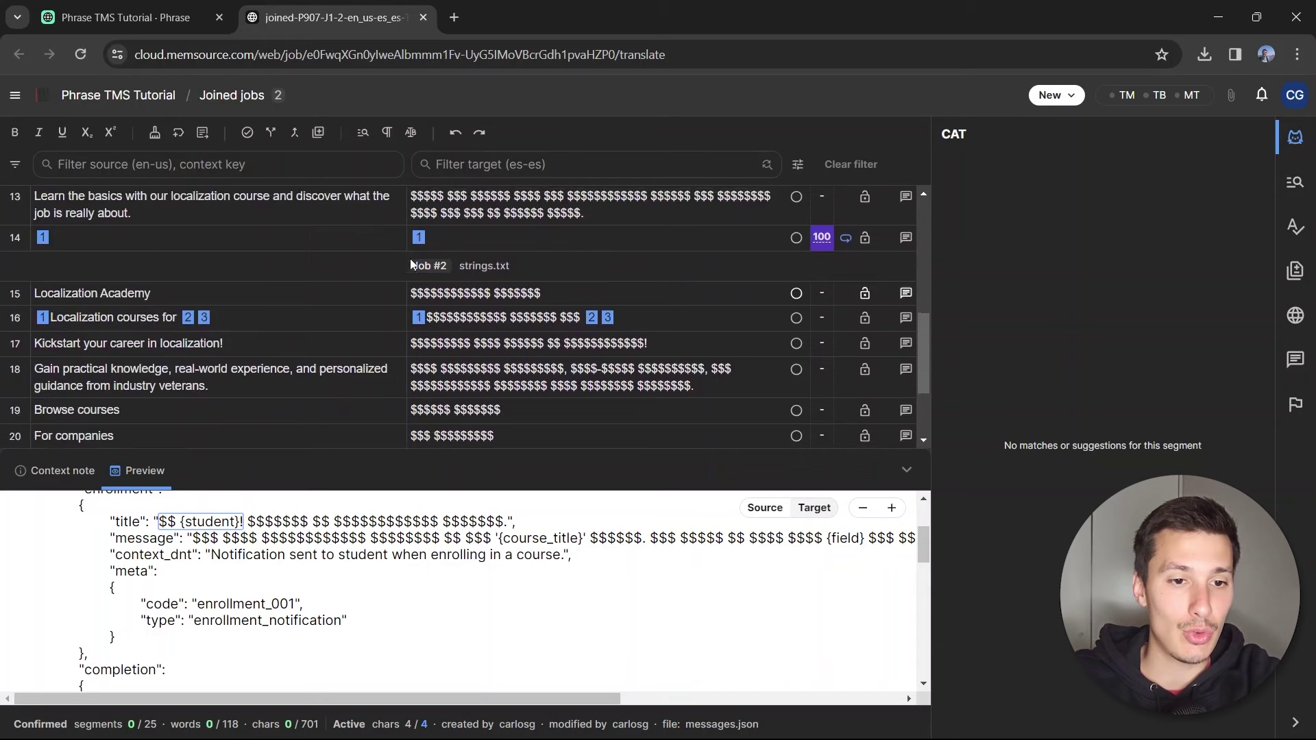
Preview strings.txt from segment 15, checking $-filled #set values and the untouched Developer comment 6.
scroll(411, 265, "up", 1)
left_click(496, 328)
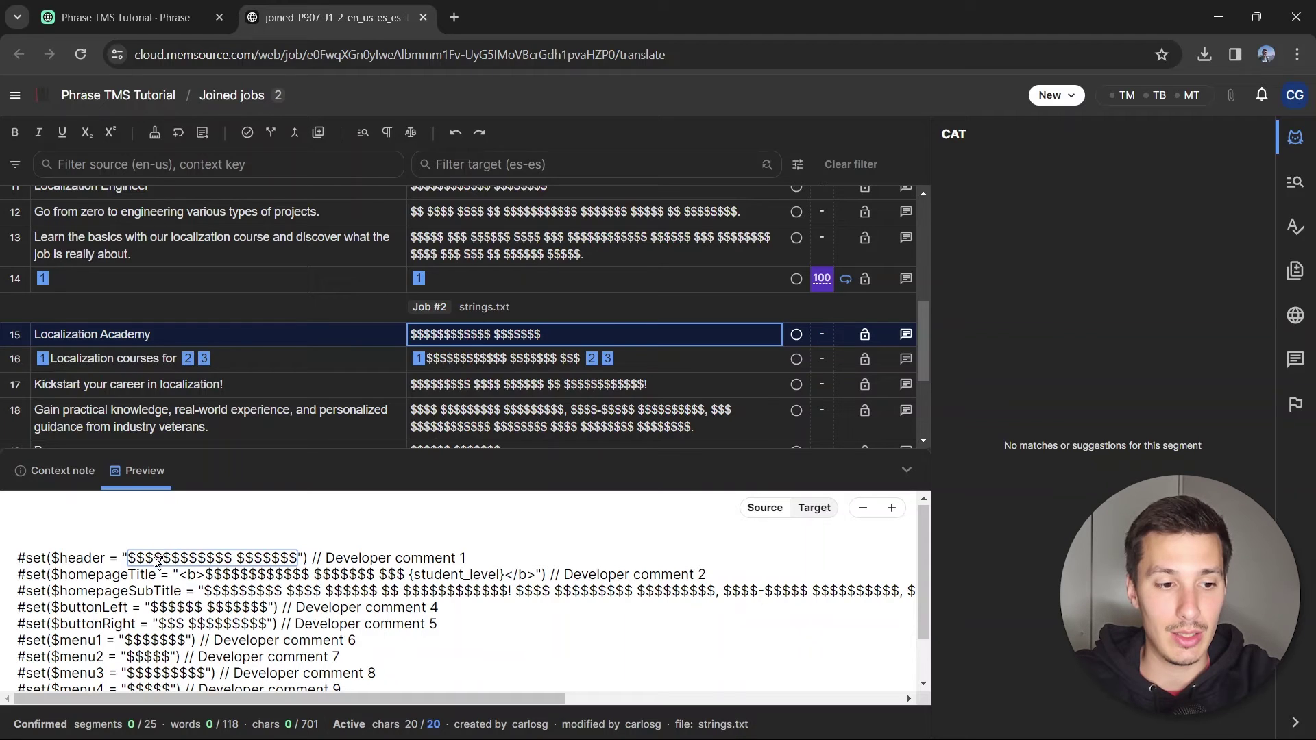
scroll(247, 555, "down", 1)
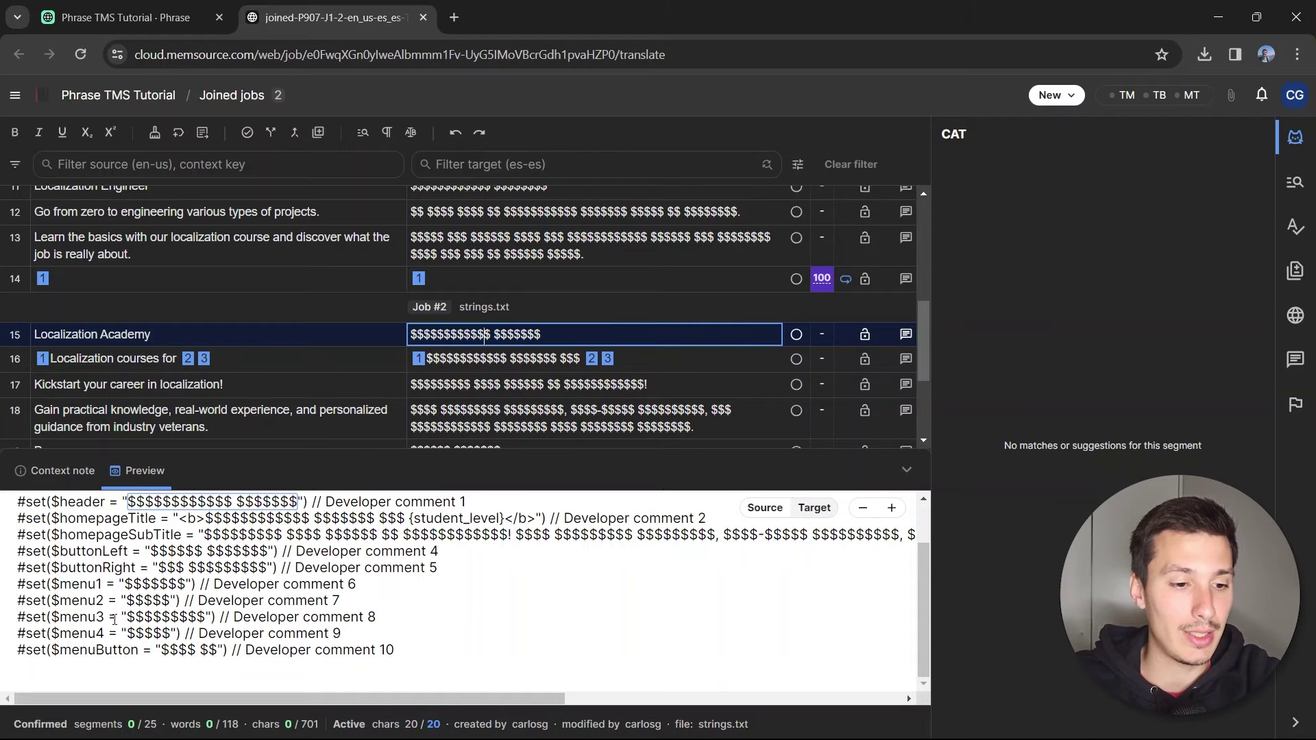
left_click_drag(104, 601, 61, 585)
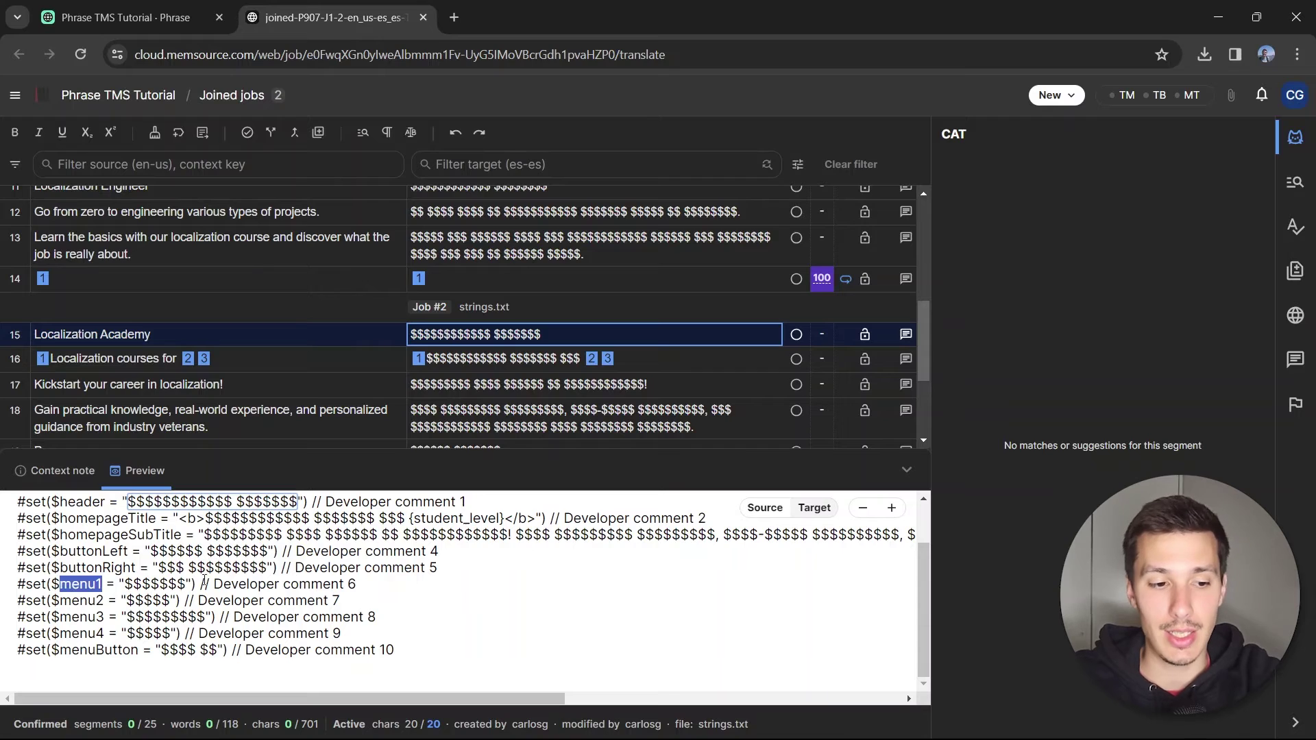
left_click_drag(213, 584, 449, 573)
scroll(449, 574, "up", 1)
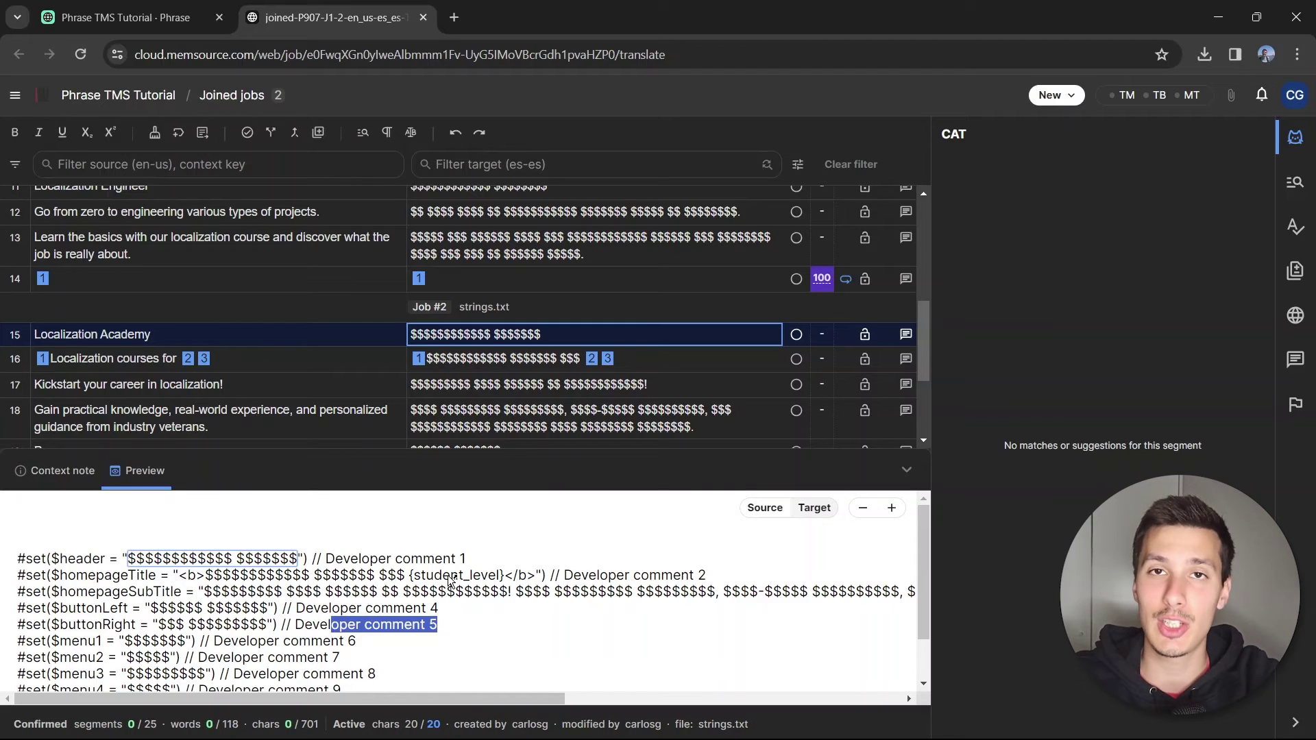
left_click(183, 580)
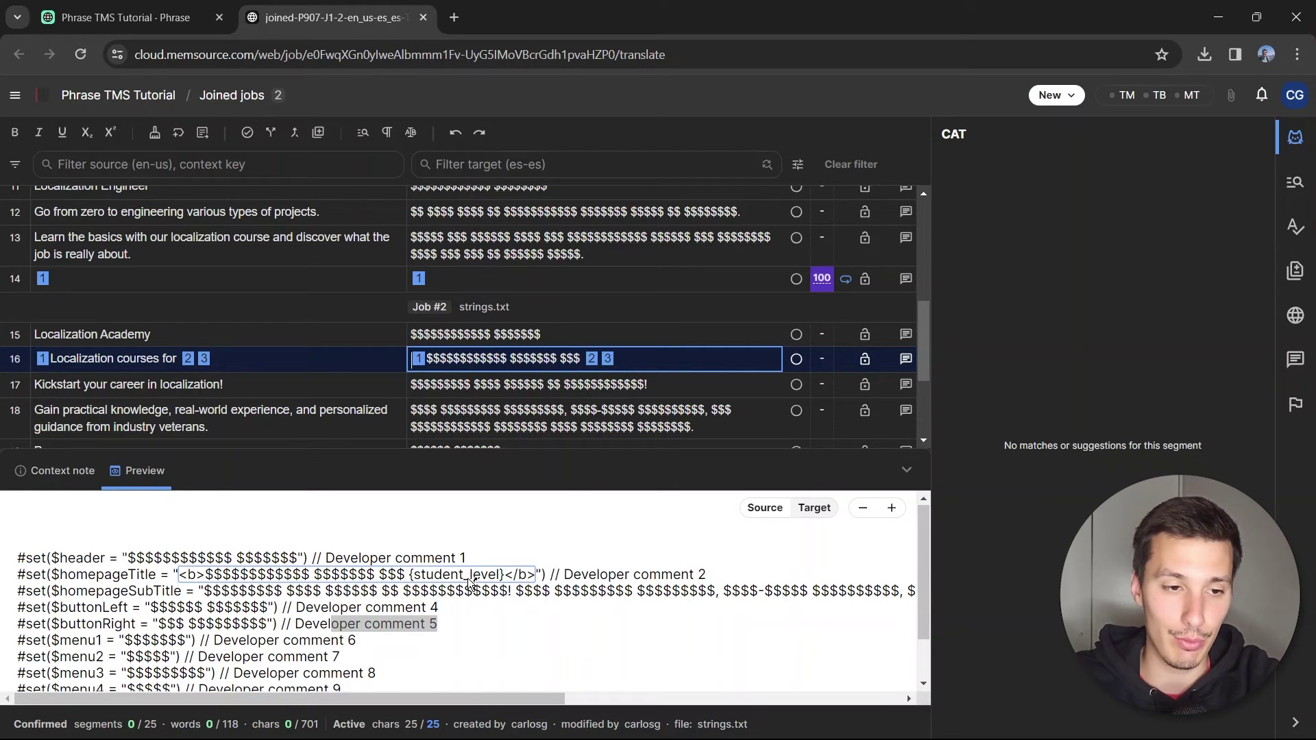
scroll(396, 623, "down", 2)
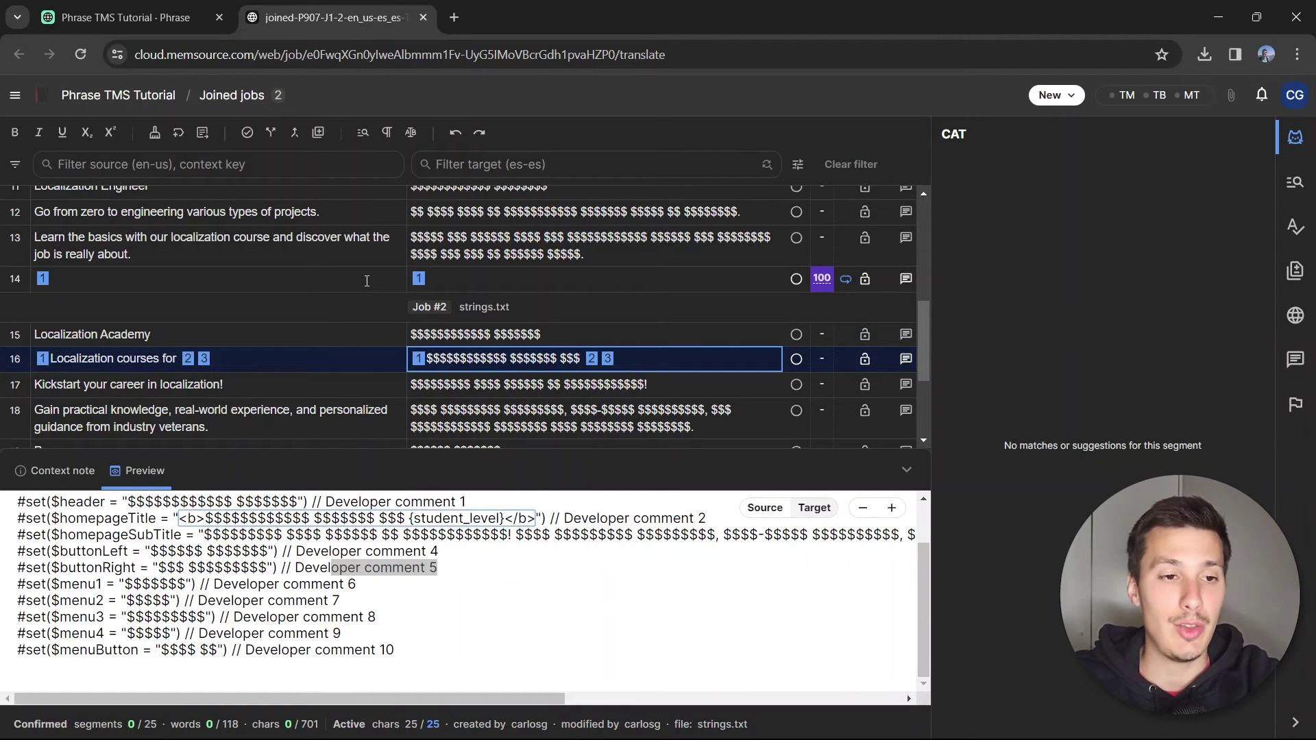
Leave the editor and download both jobs' completed files as a zip.
left_click(423, 17)
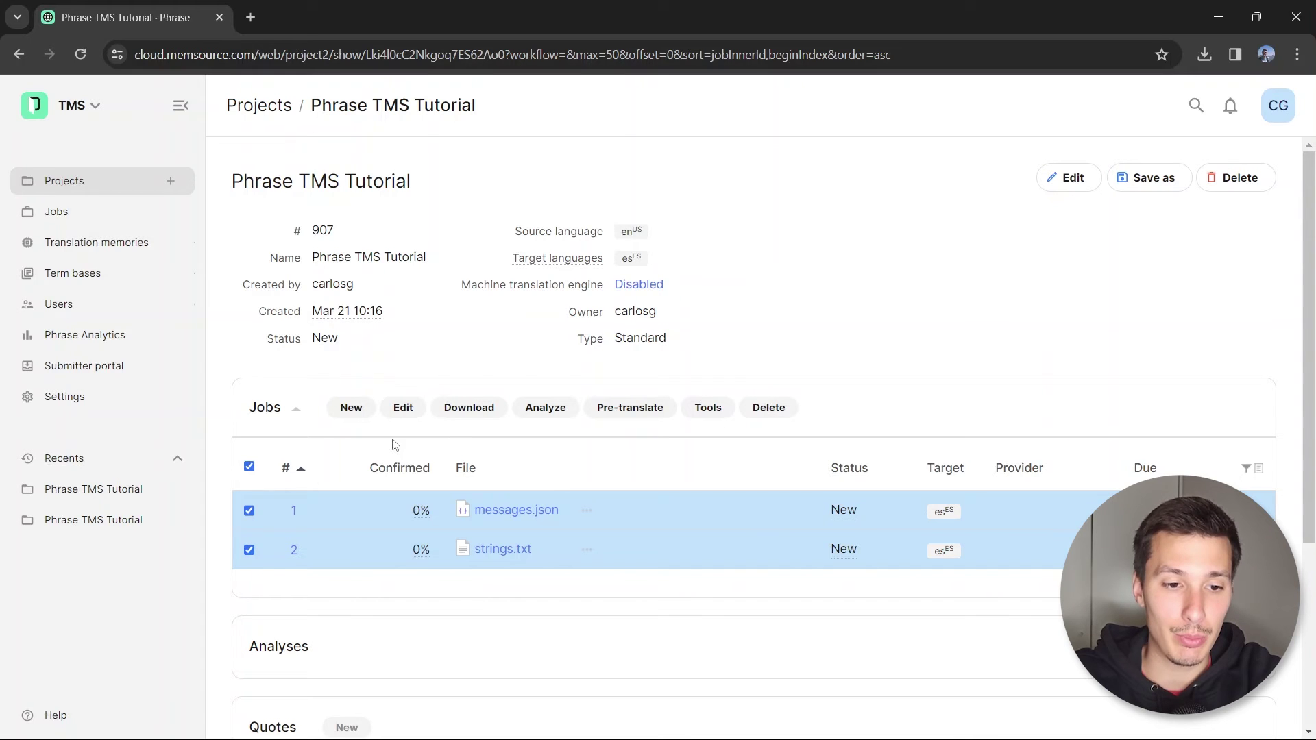
left_click(469, 410)
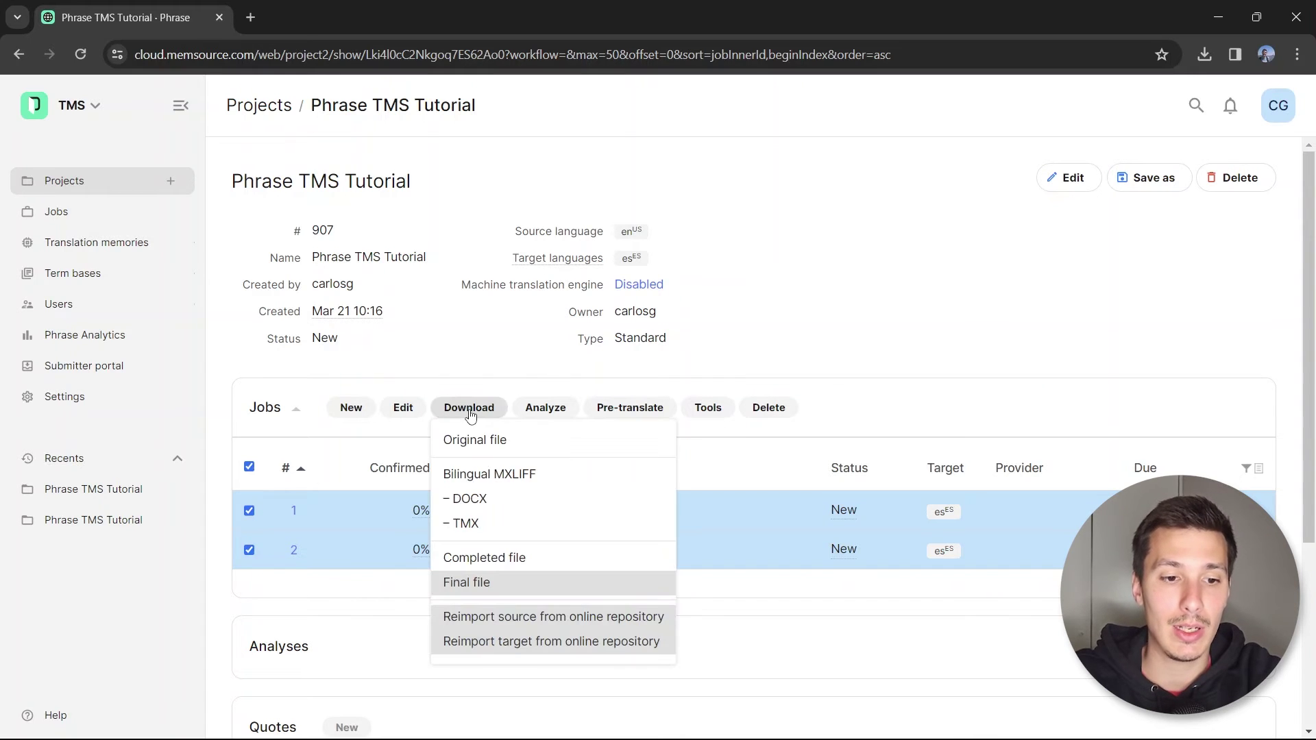
left_click(487, 559)
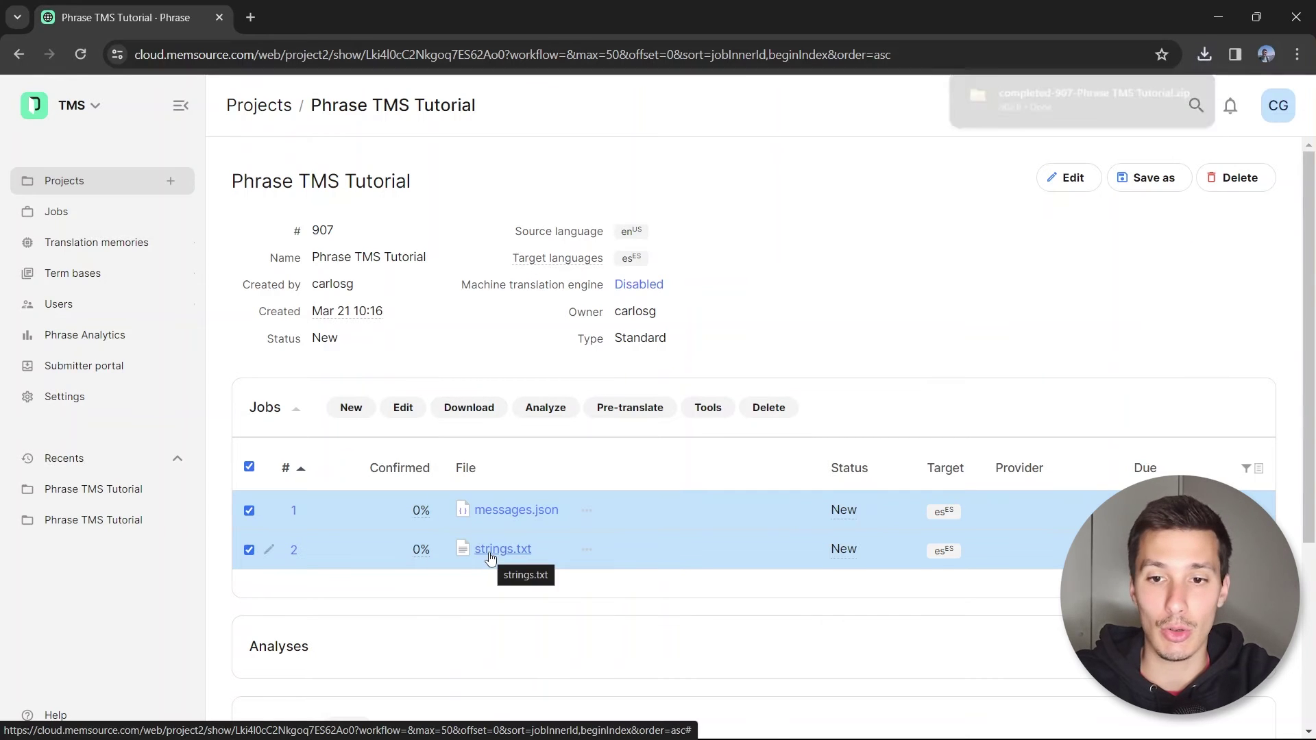
Copy both files from the completed-907 zip in Downloads into the 2-Phrase TMS folder.
key("alt+Tab")
key("alt+Tab")
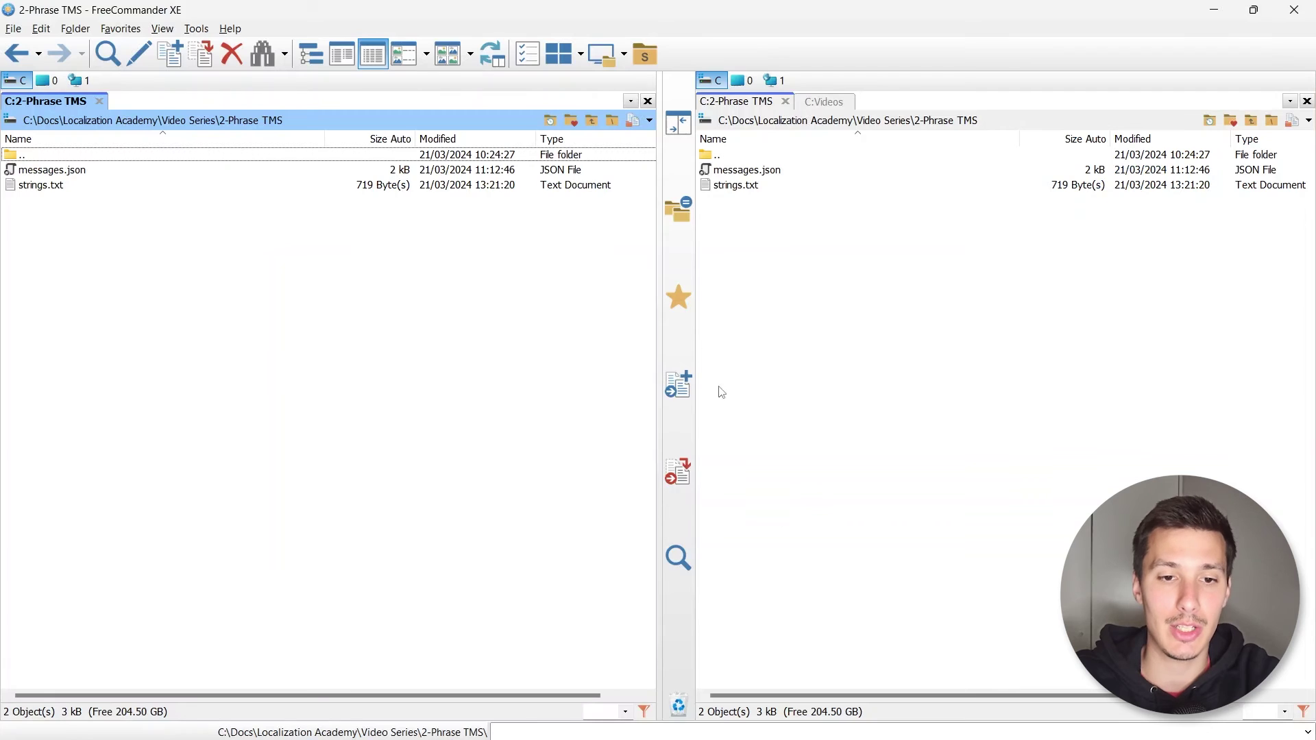
left_click(742, 80)
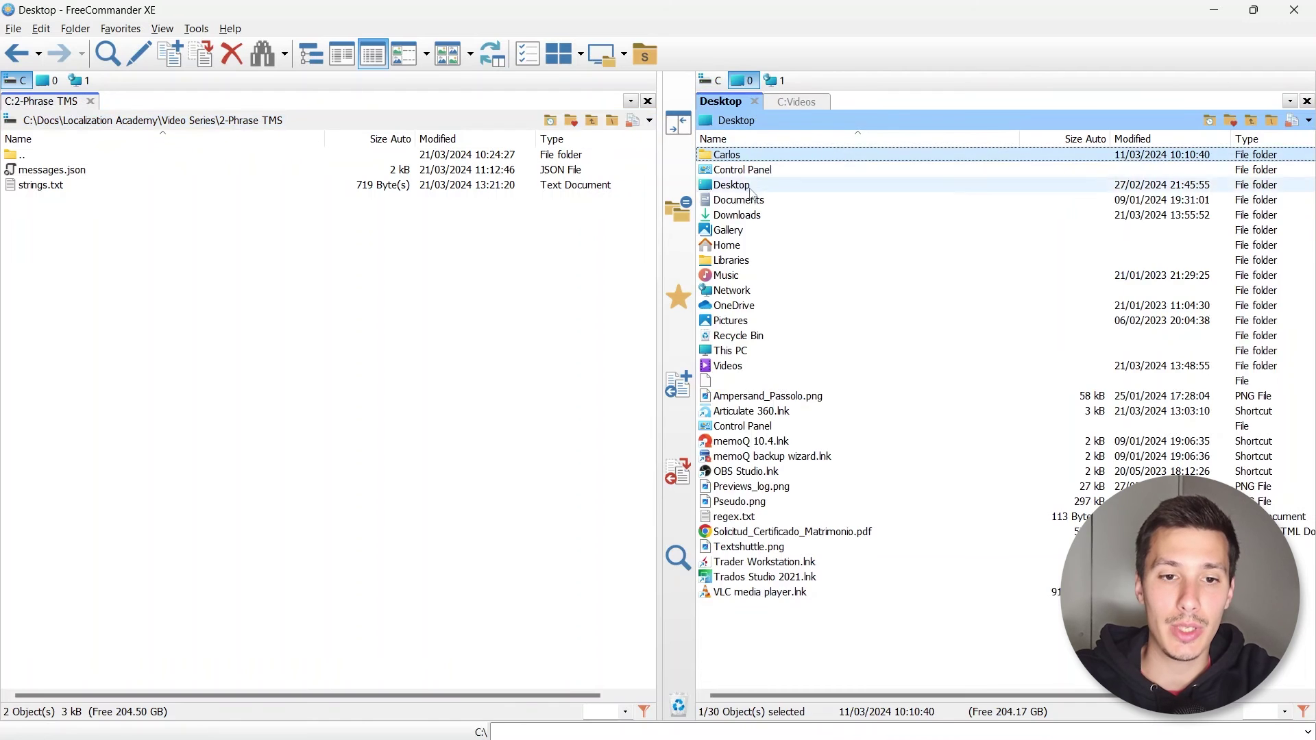
double_click(739, 216)
double_click(778, 168)
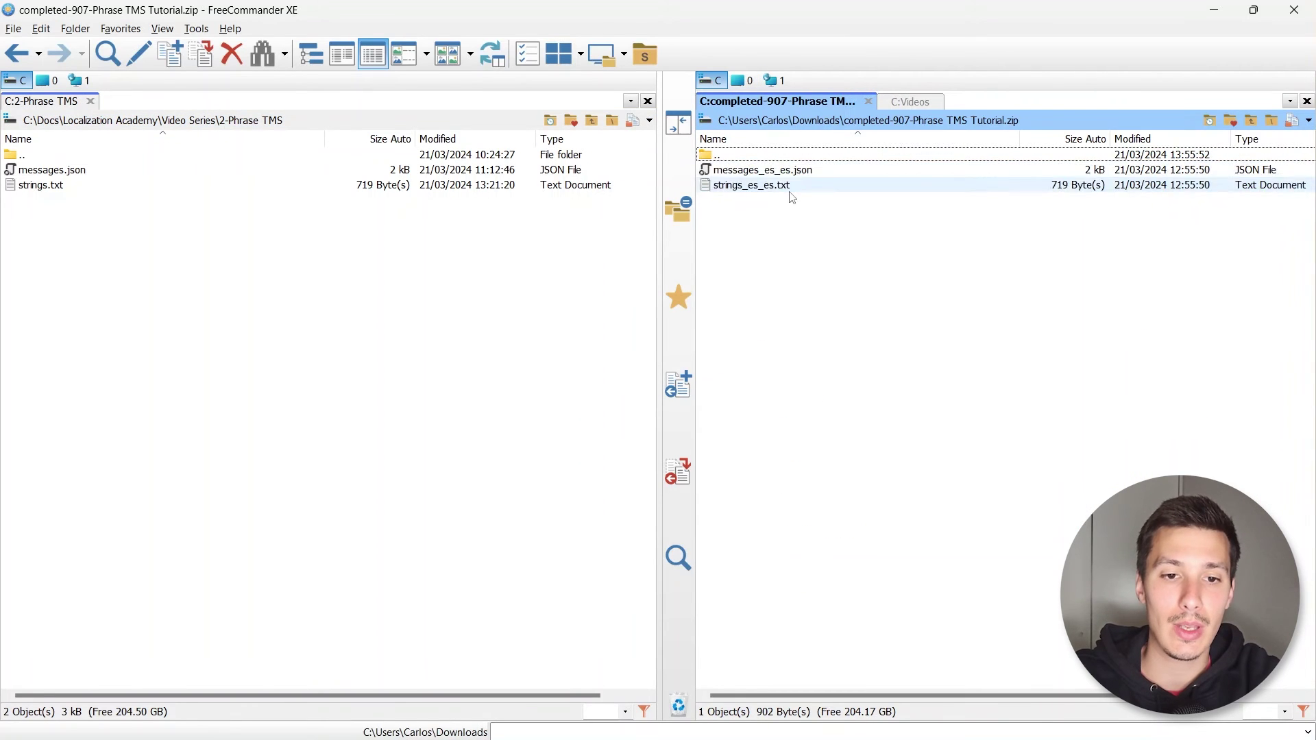
key("ctrl+a")
key("F5")
key("Return")
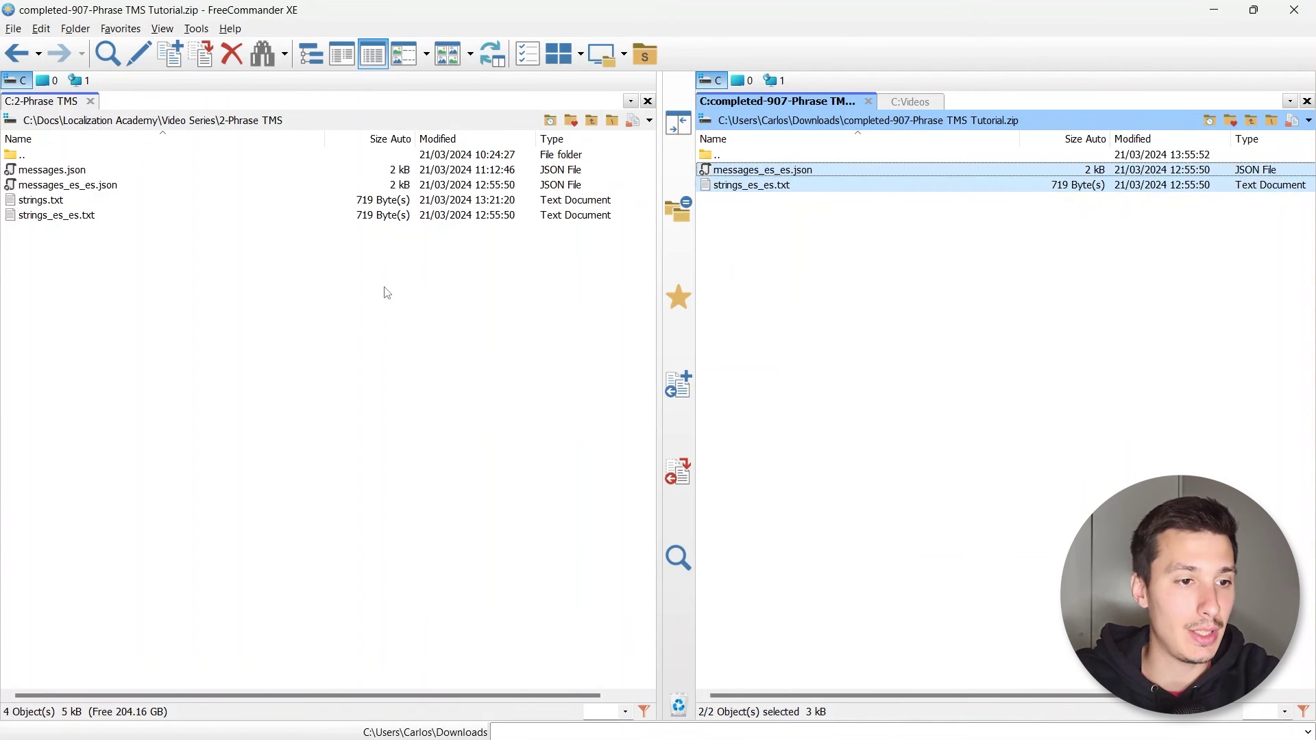
Select all four source and es_es files and bring up their context menu.
left_click(363, 298)
key("ctrl+e")
left_click(51, 170)
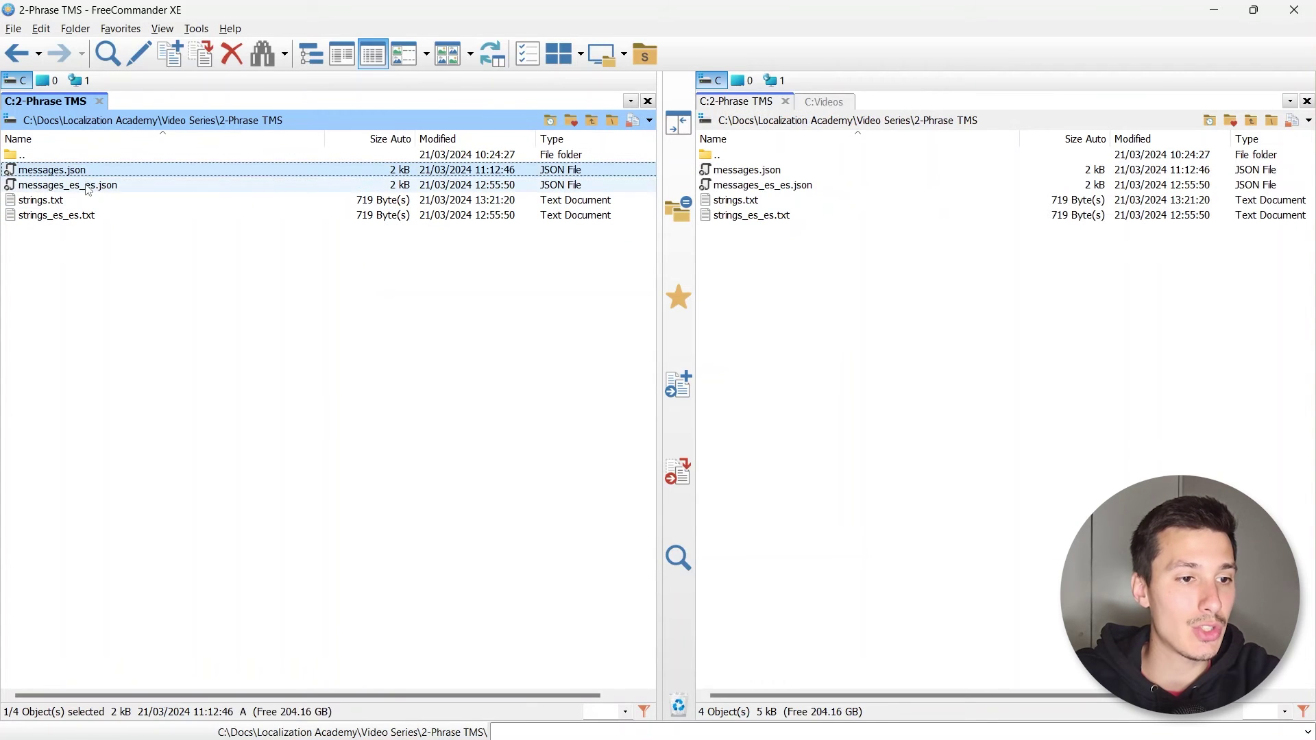
left_click(62, 200, "ctrl")
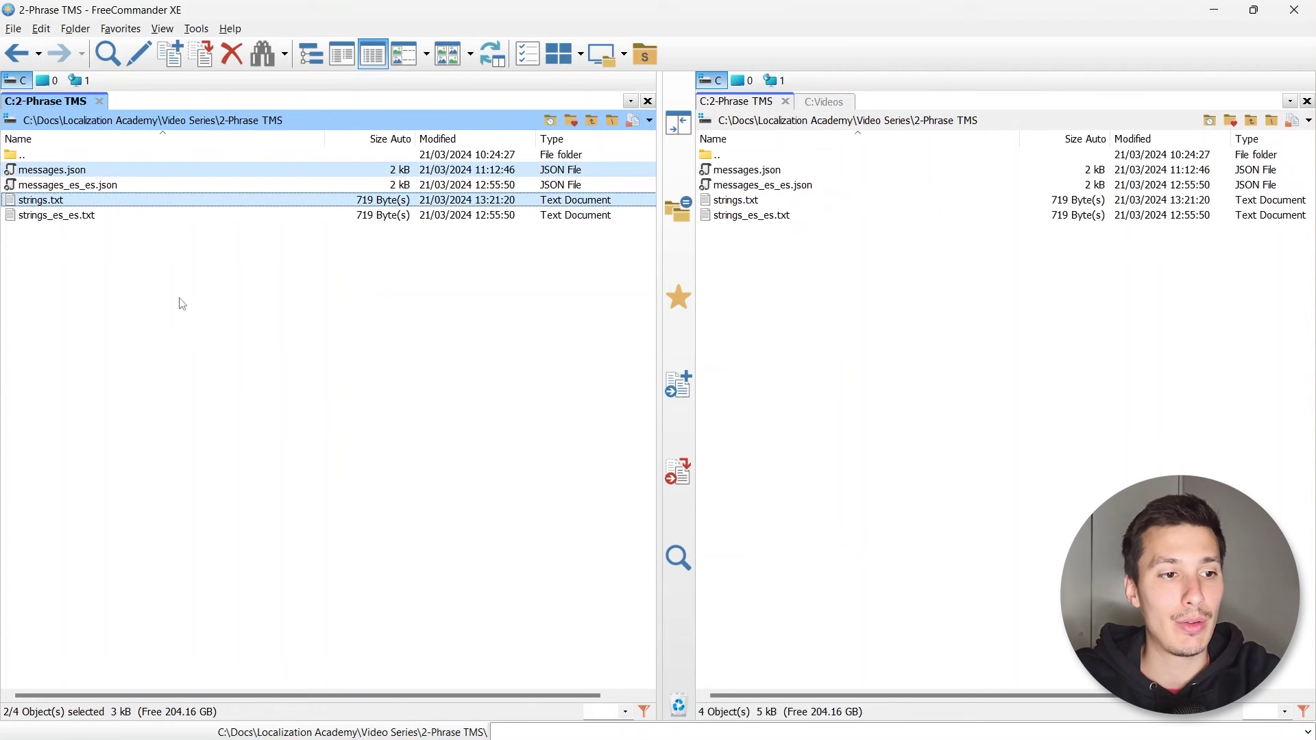
left_click(82, 185)
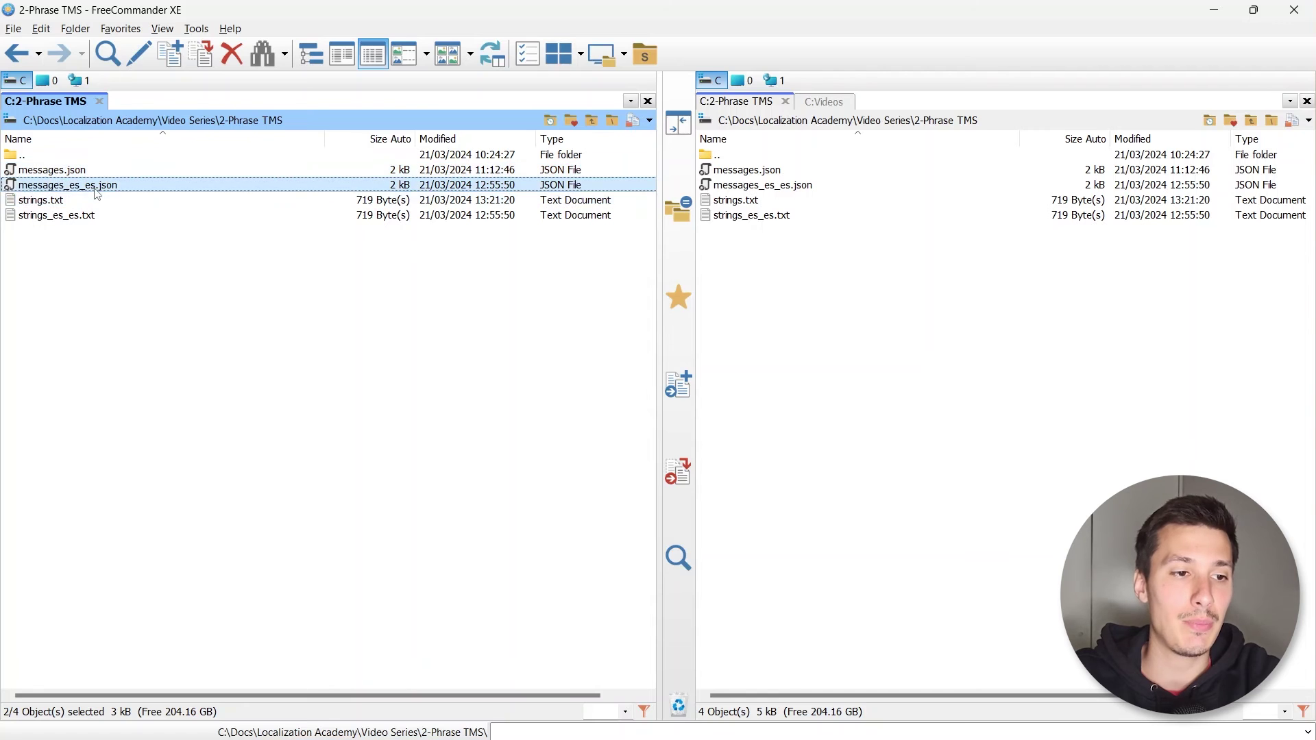
left_click(83, 215, "ctrl")
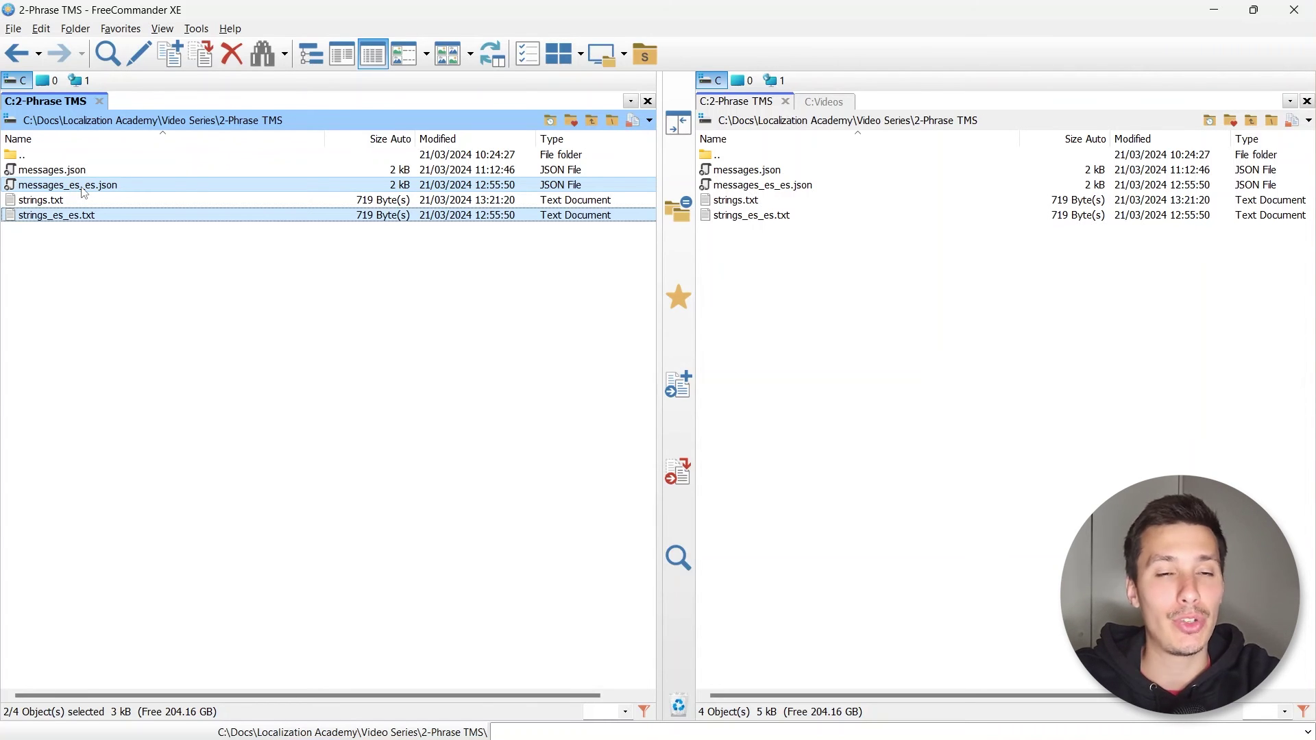
left_click(82, 187)
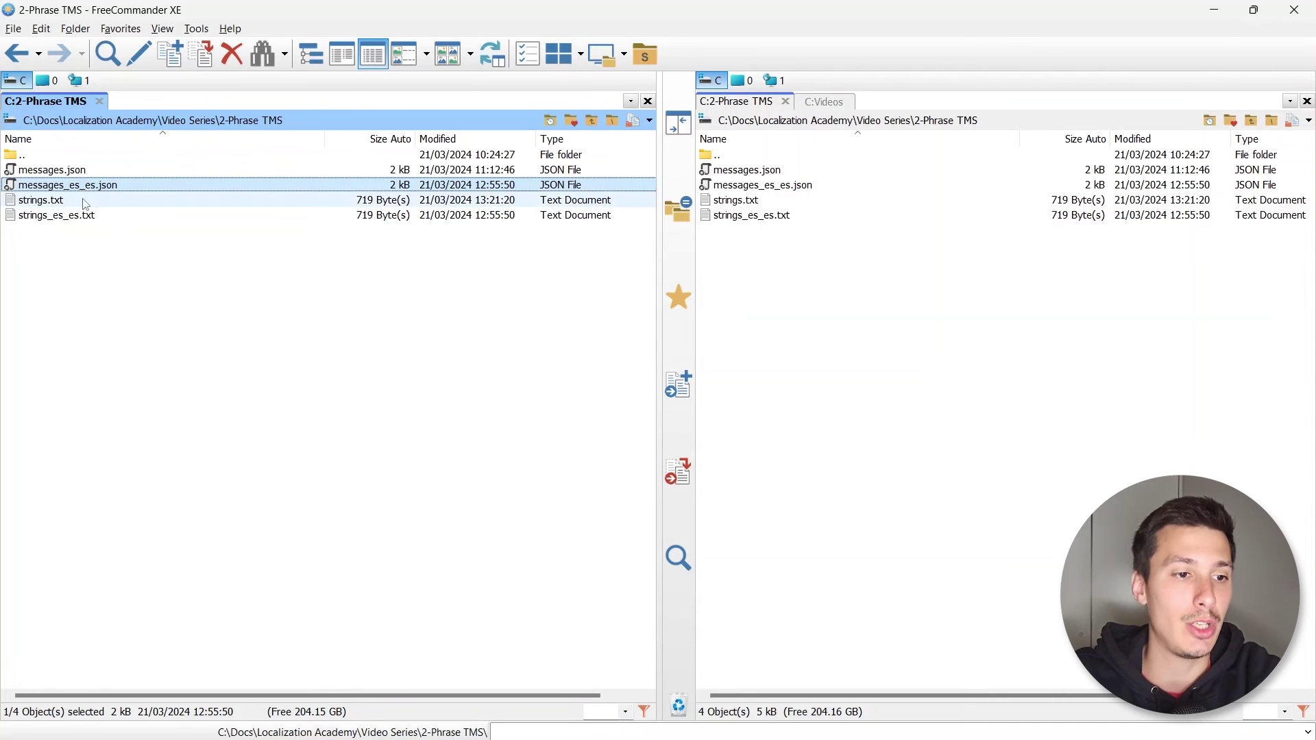
left_click(83, 216, "ctrl")
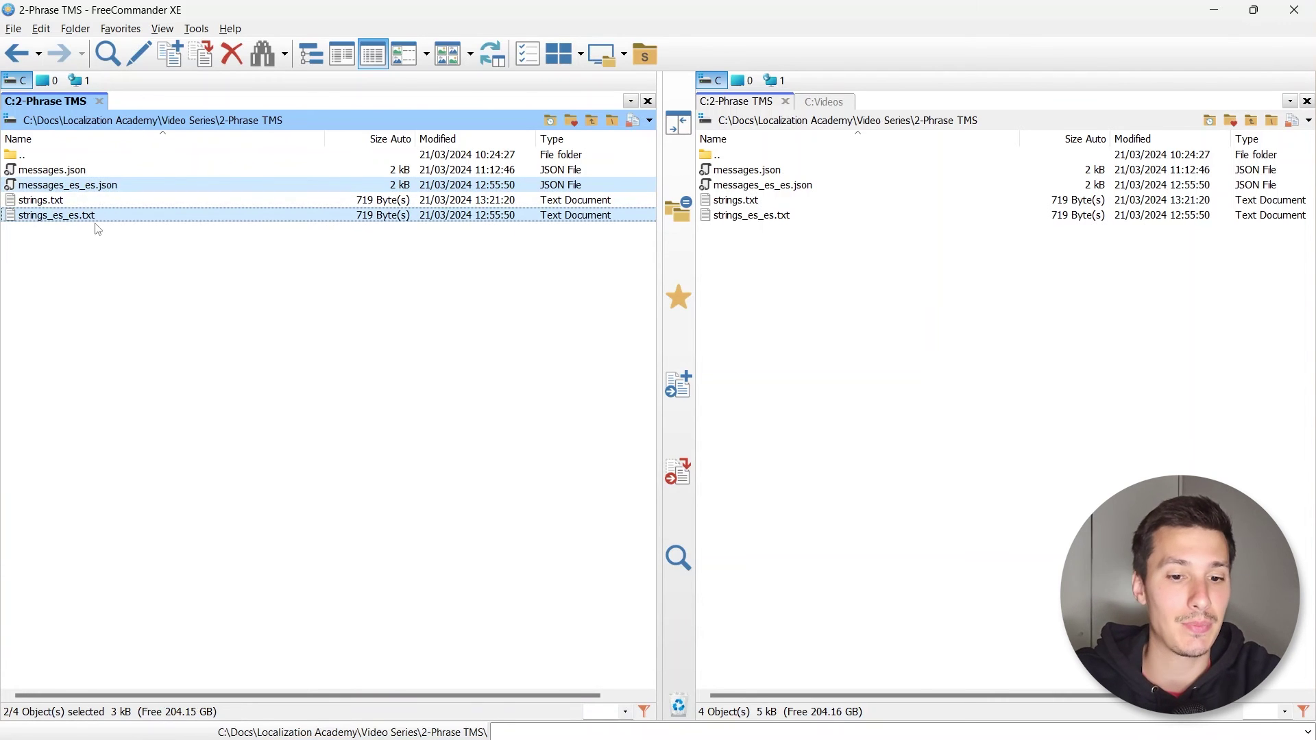
key("ctrl+a")
right_click(65, 186)
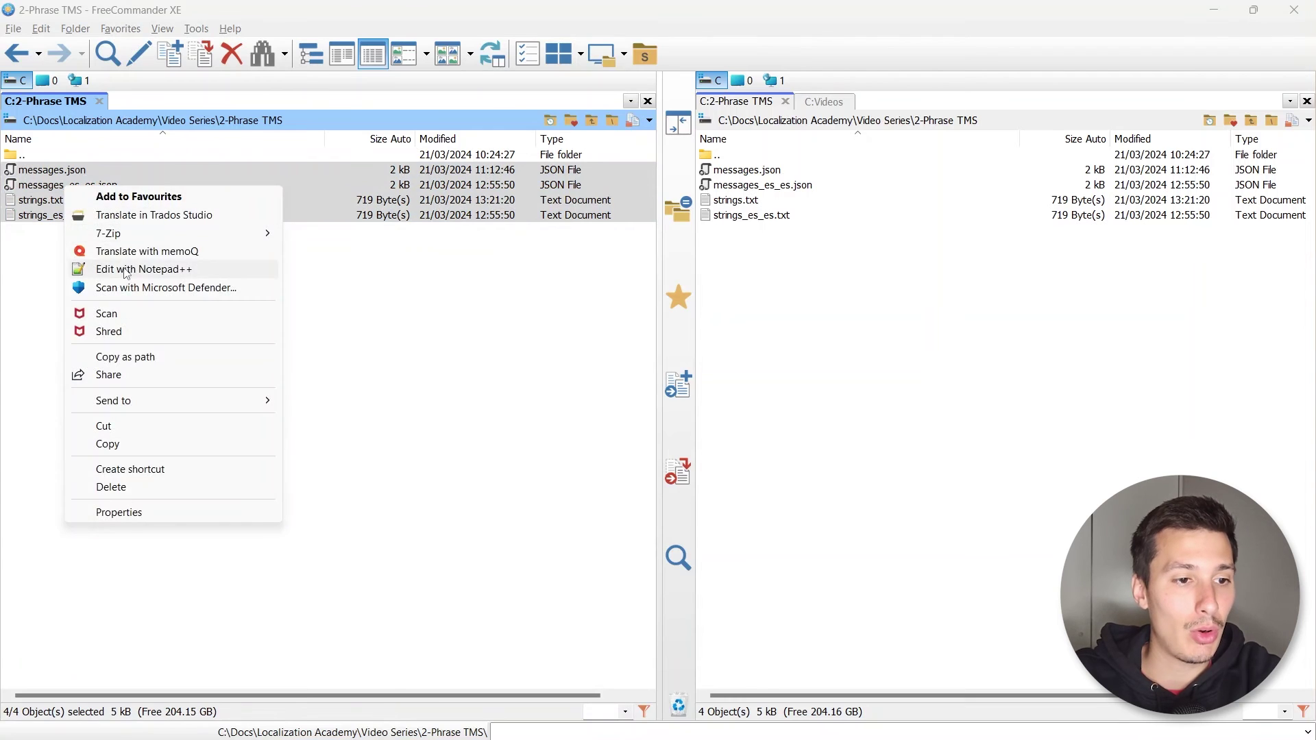
Open all four files in Notepad++ and flip between messages.json and messages_es_es.json.
left_click(126, 269)
left_click(42, 71)
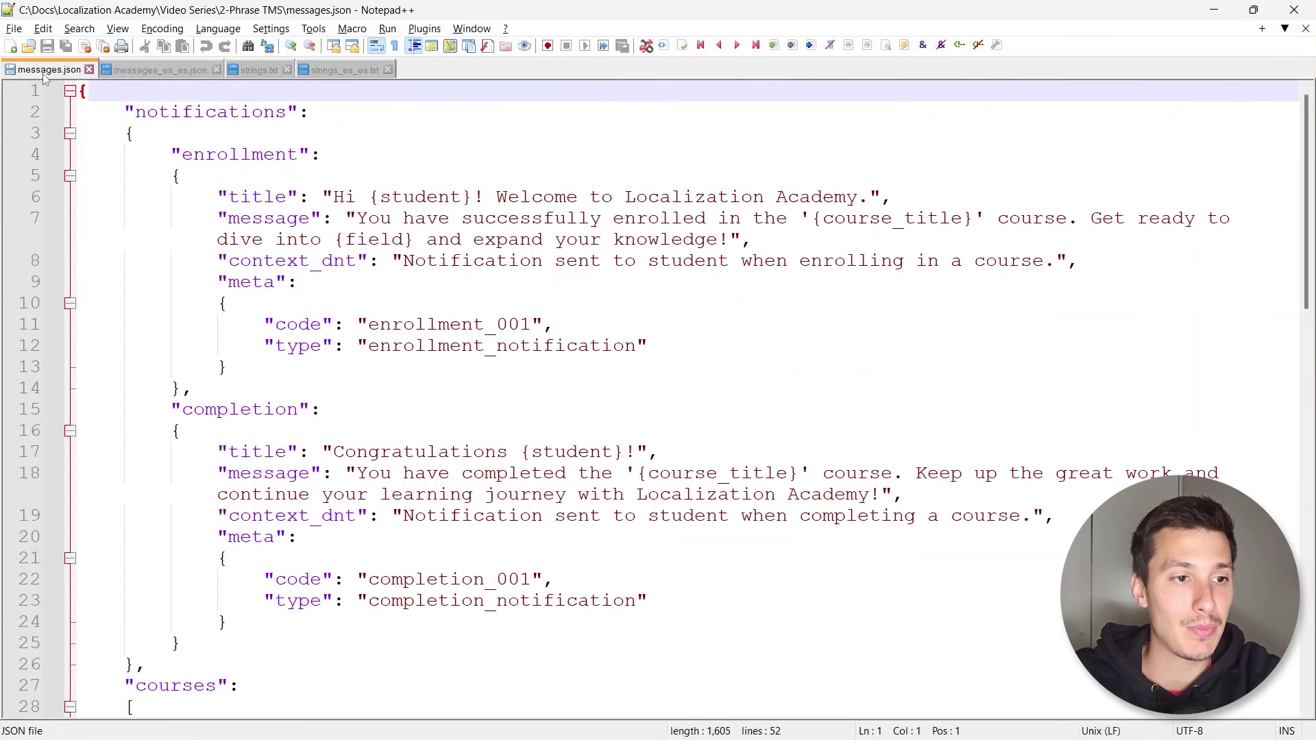
left_click(138, 72)
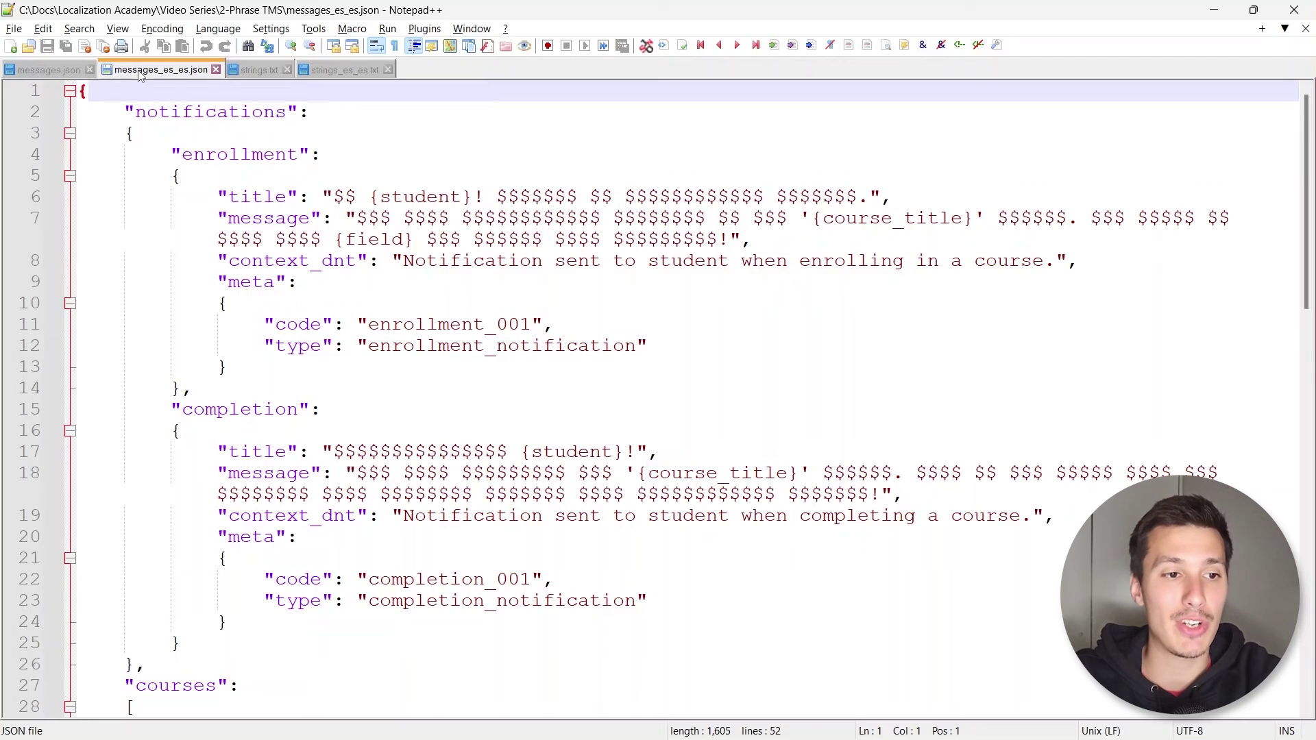
left_click(55, 71)
left_click(132, 71)
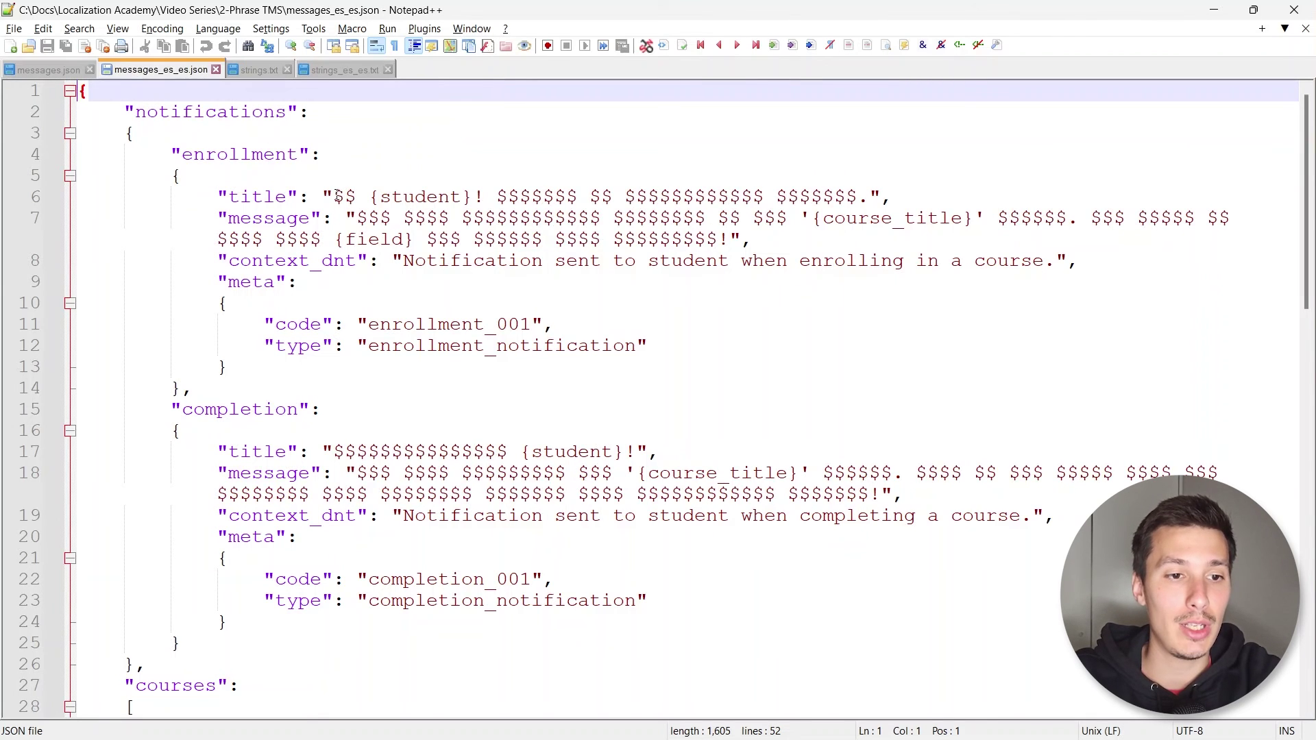
left_click(49, 69)
Mark the English title and enrollment message on lines 6–7, then scroll messages_es_es.json.
left_click_drag(509, 197, 798, 217)
left_click_drag(553, 196, 742, 197)
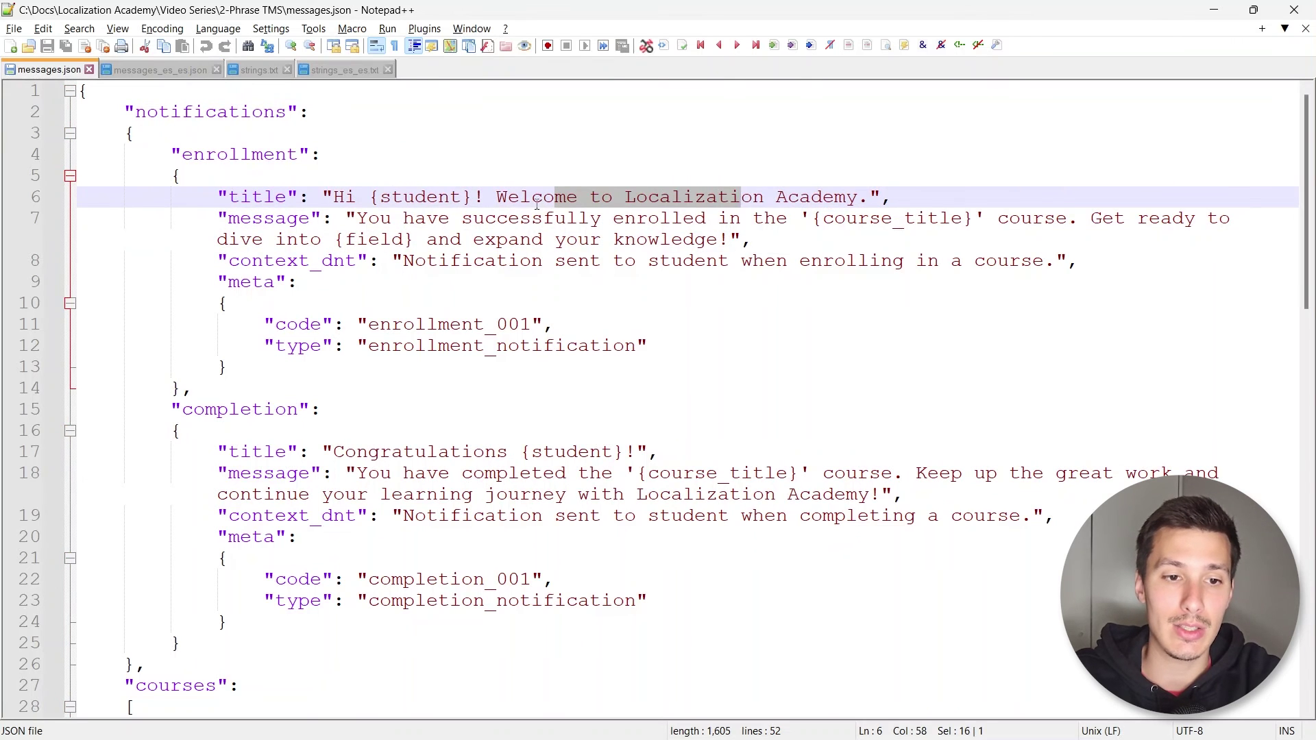
left_click_drag(520, 218, 765, 218)
left_click(156, 70)
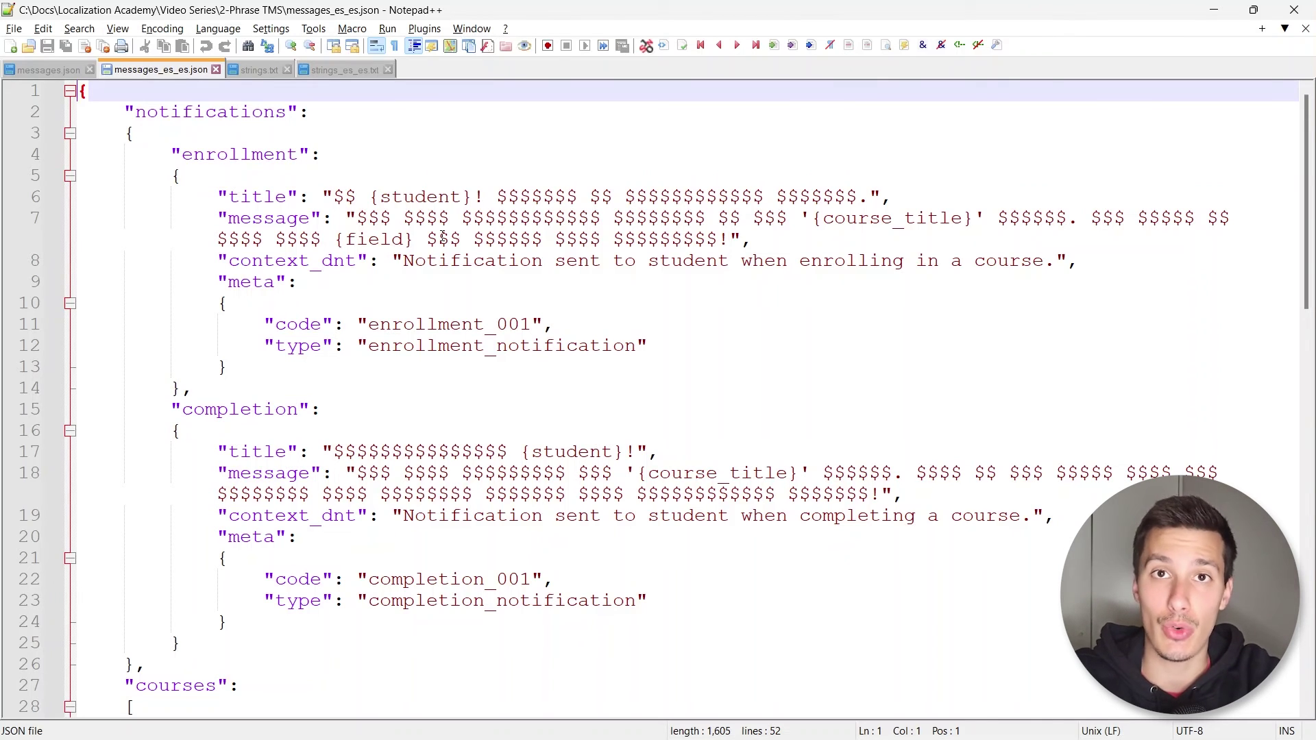
scroll(443, 238, "down", 10)
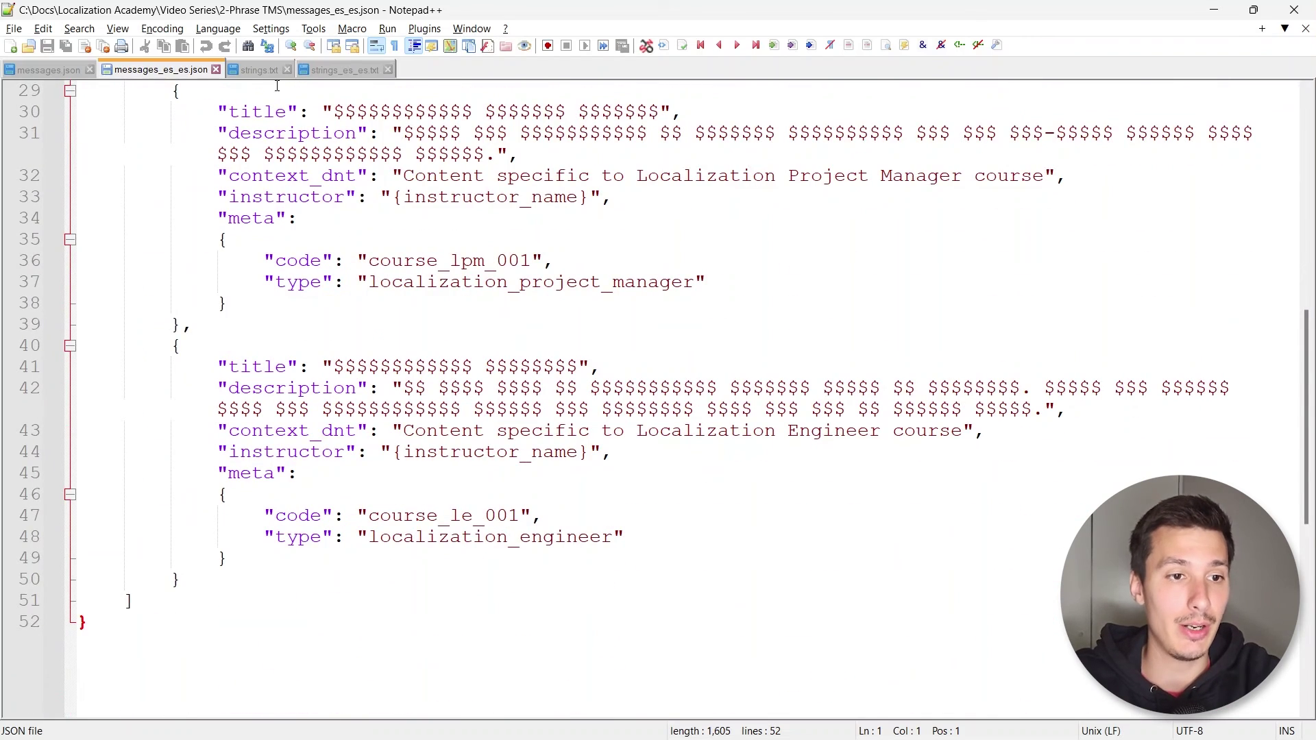
Switch to strings_es_es.txt and inspect the masked header, title and intact Developer comment 8.
left_click(257, 69)
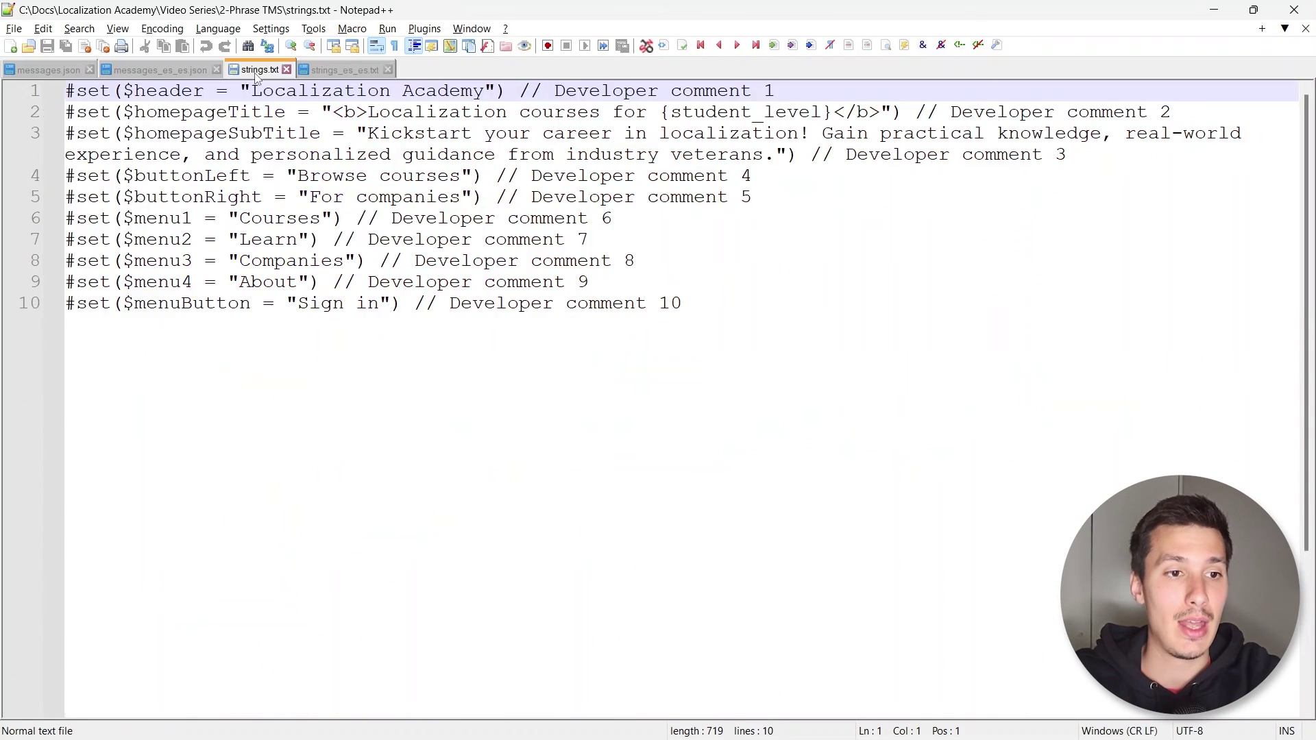
left_click(329, 68)
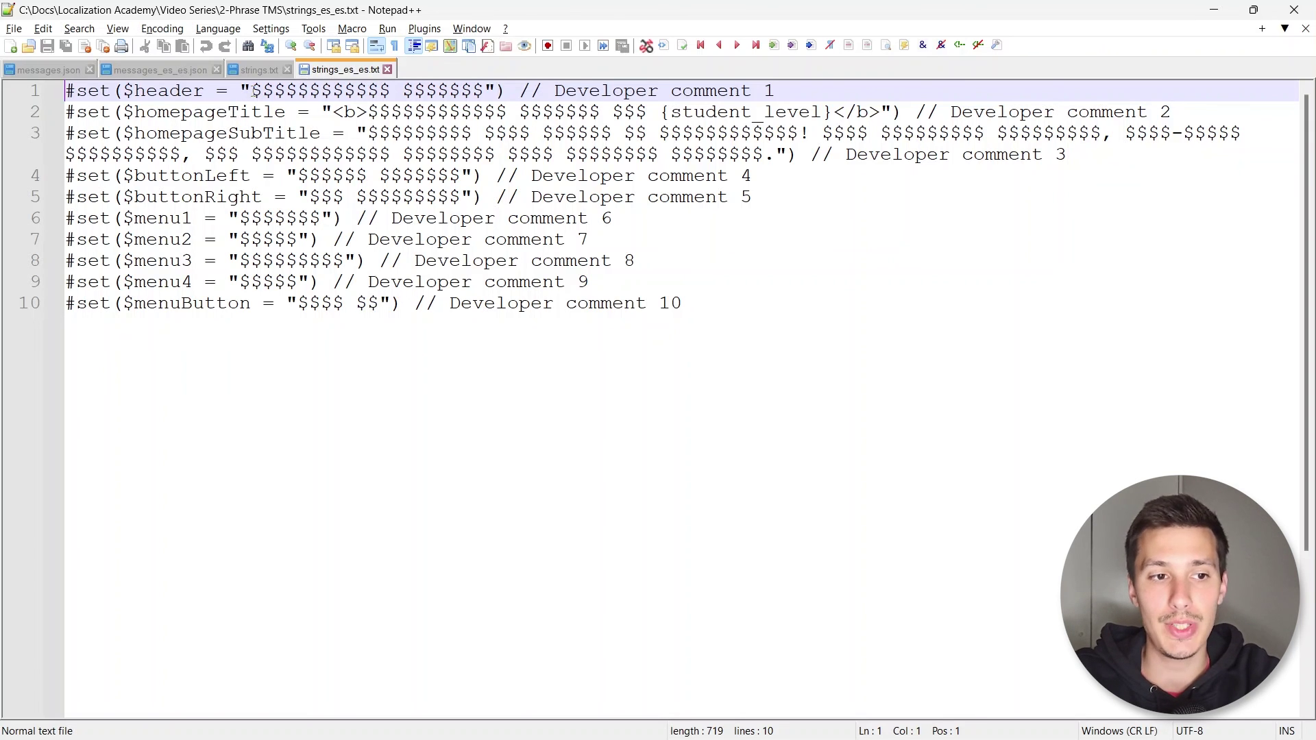
left_click_drag(250, 91, 494, 93)
left_click_drag(368, 111, 646, 112)
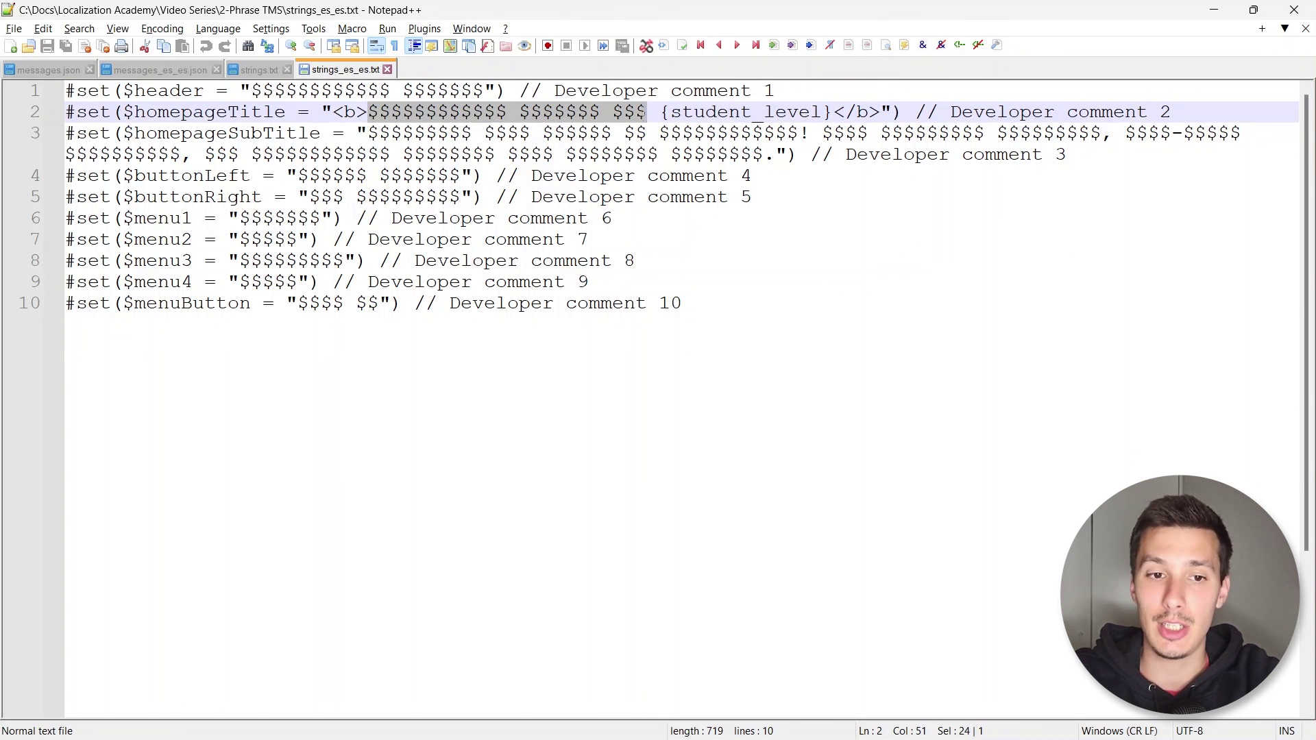
left_click(660, 133)
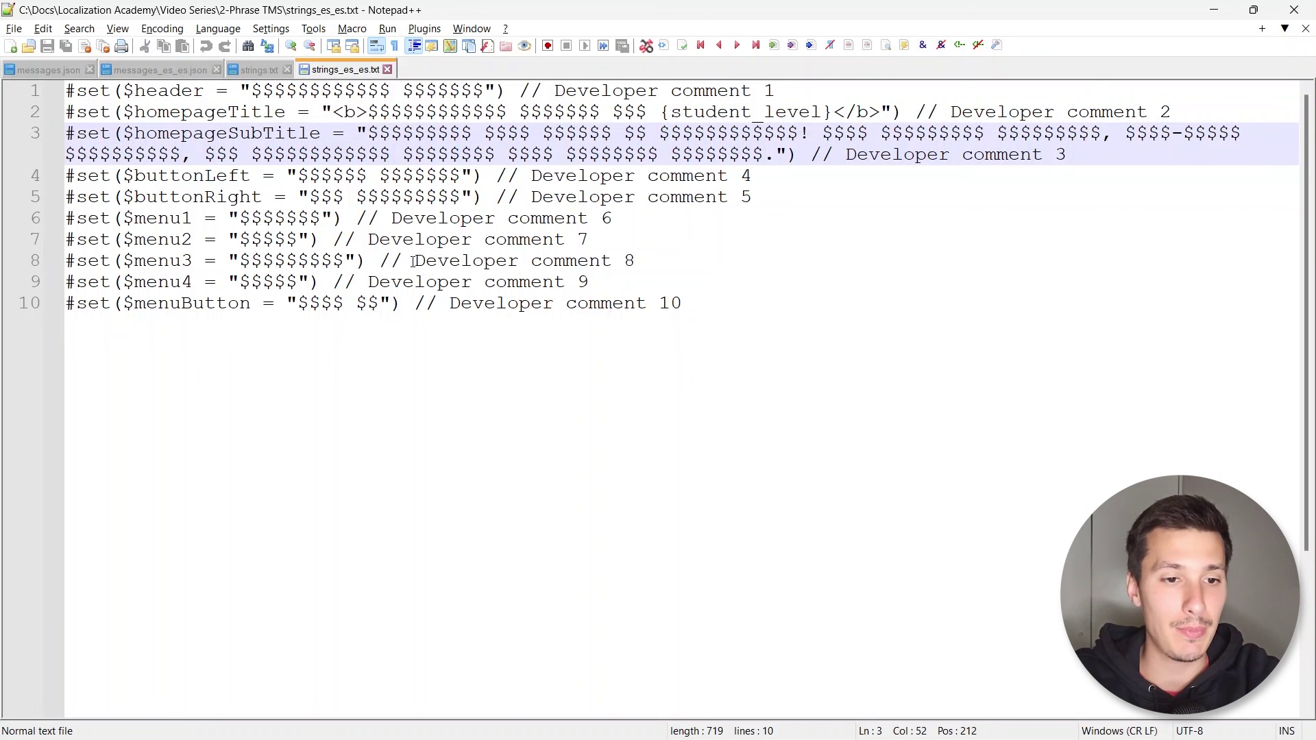
left_click_drag(414, 261, 678, 253)
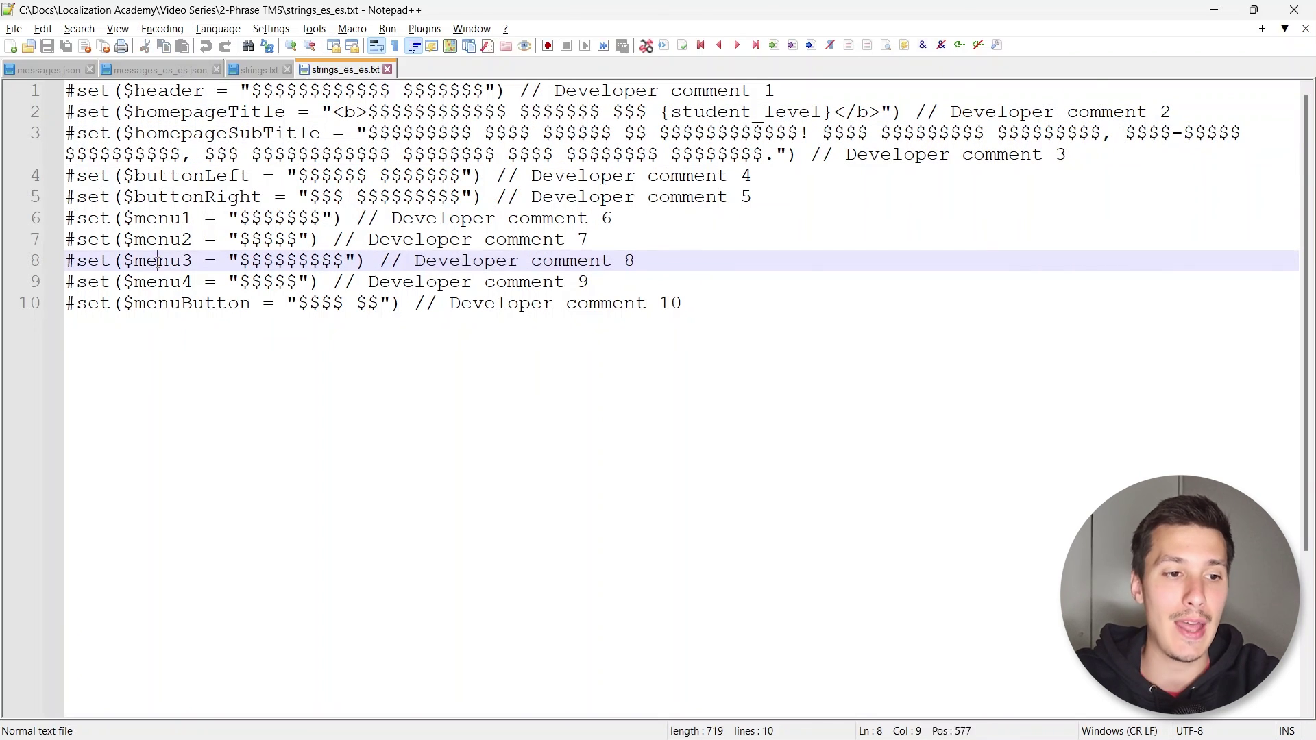